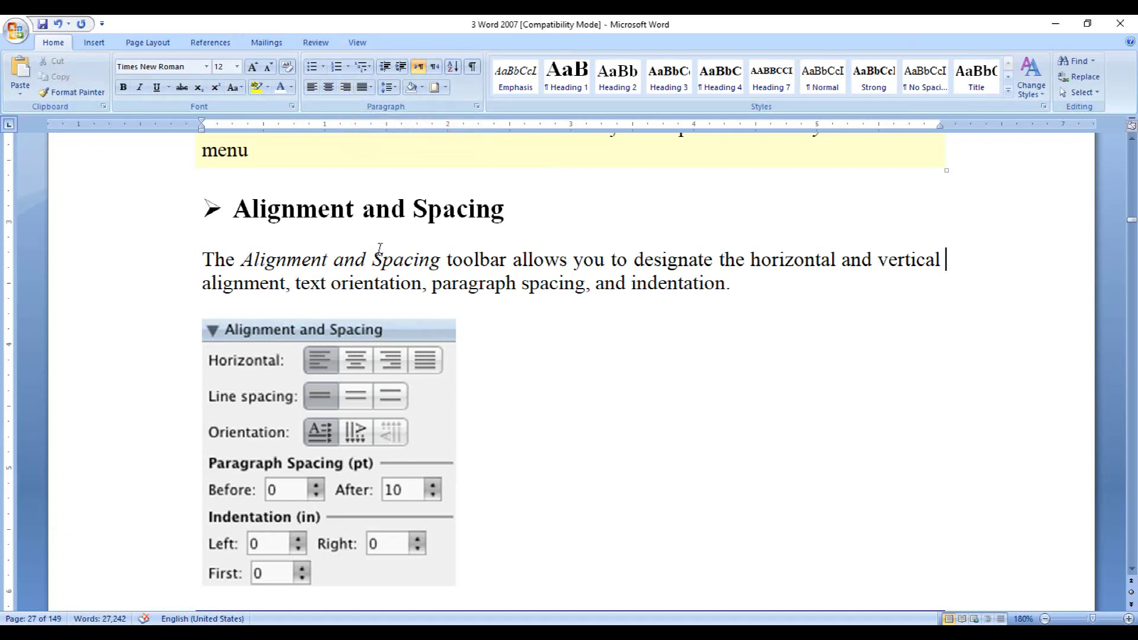
- Locate the Alignment and Spacing paragraph on page 27 and select the whole paragraph
{"action": "scroll", "coordinate": [386, 232], "scroll_direction": "down", "scroll_amount": 1}
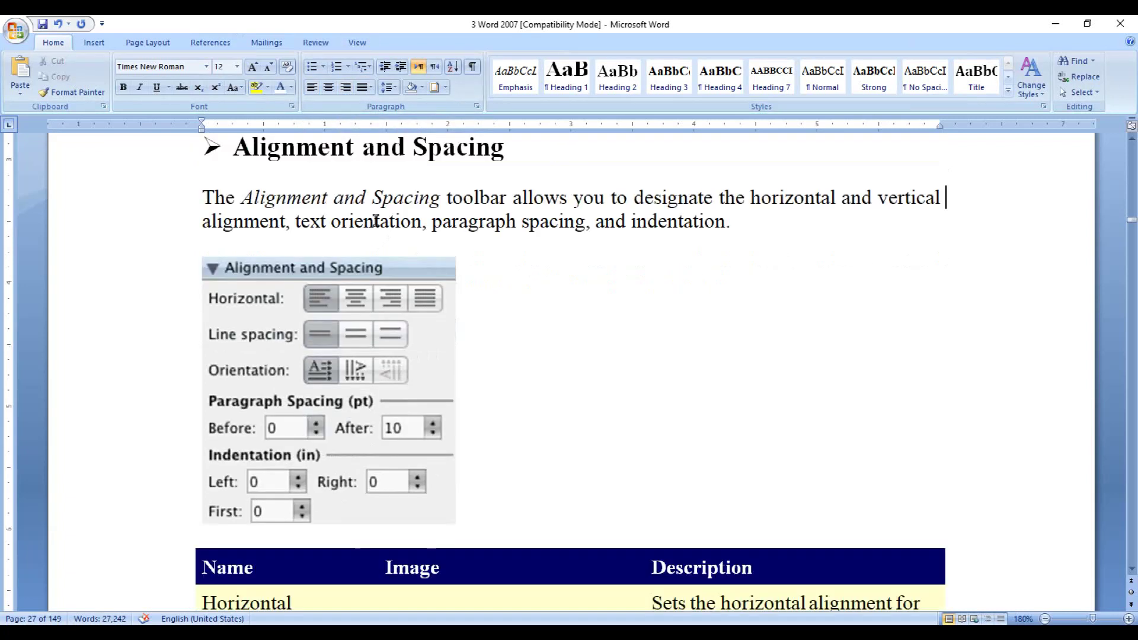
{"action": "scroll", "coordinate": [380, 243], "scroll_direction": "down", "scroll_amount": 1}
{"action": "scroll", "coordinate": [367, 261], "scroll_direction": "down", "scroll_amount": 2}
{"action": "scroll", "coordinate": [364, 273], "scroll_direction": "down", "scroll_amount": 1}
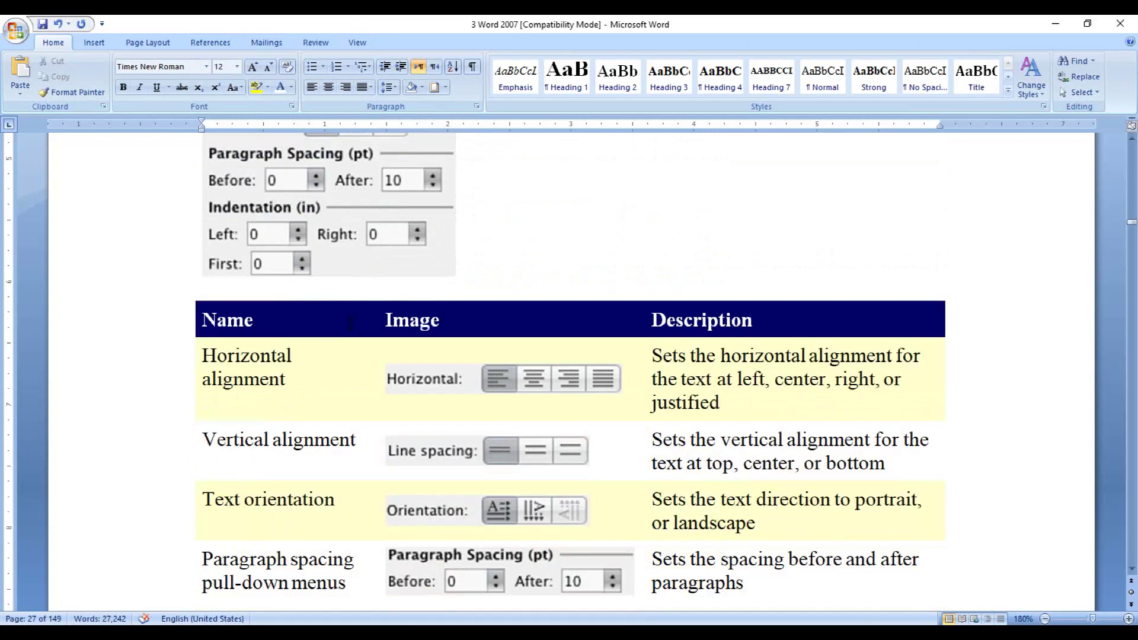
{"action": "scroll", "coordinate": [344, 308], "scroll_direction": "down", "scroll_amount": 1}
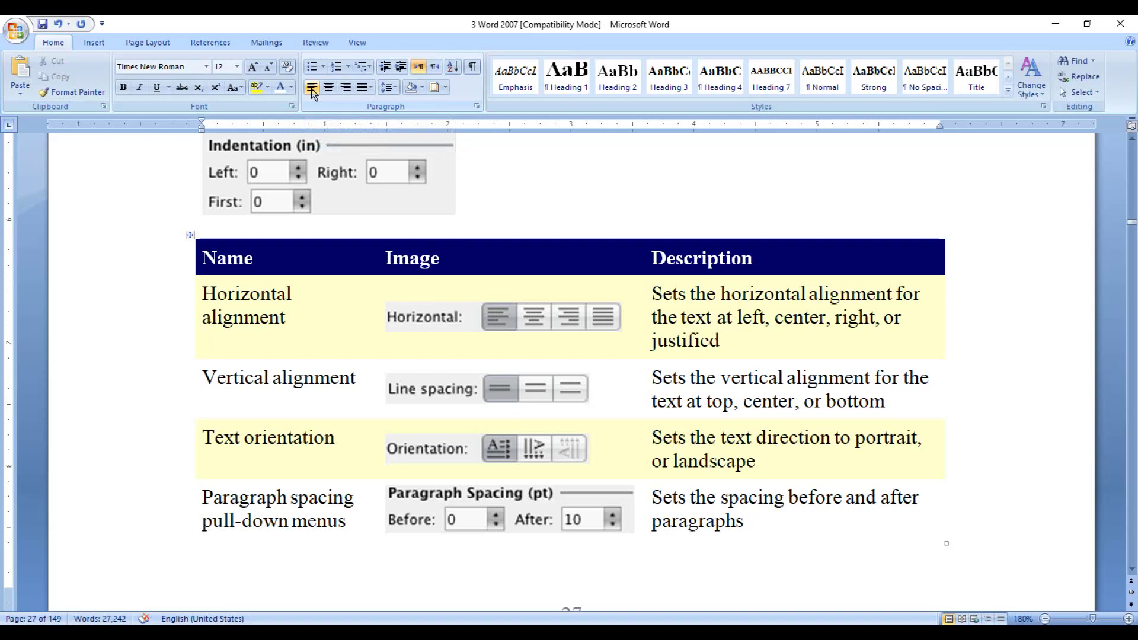
{"action": "scroll", "coordinate": [352, 427], "scroll_direction": "up", "scroll_amount": 2}
{"action": "scroll", "coordinate": [353, 415], "scroll_direction": "up", "scroll_amount": 2}
{"action": "scroll", "coordinate": [353, 414], "scroll_direction": "up", "scroll_amount": 4}
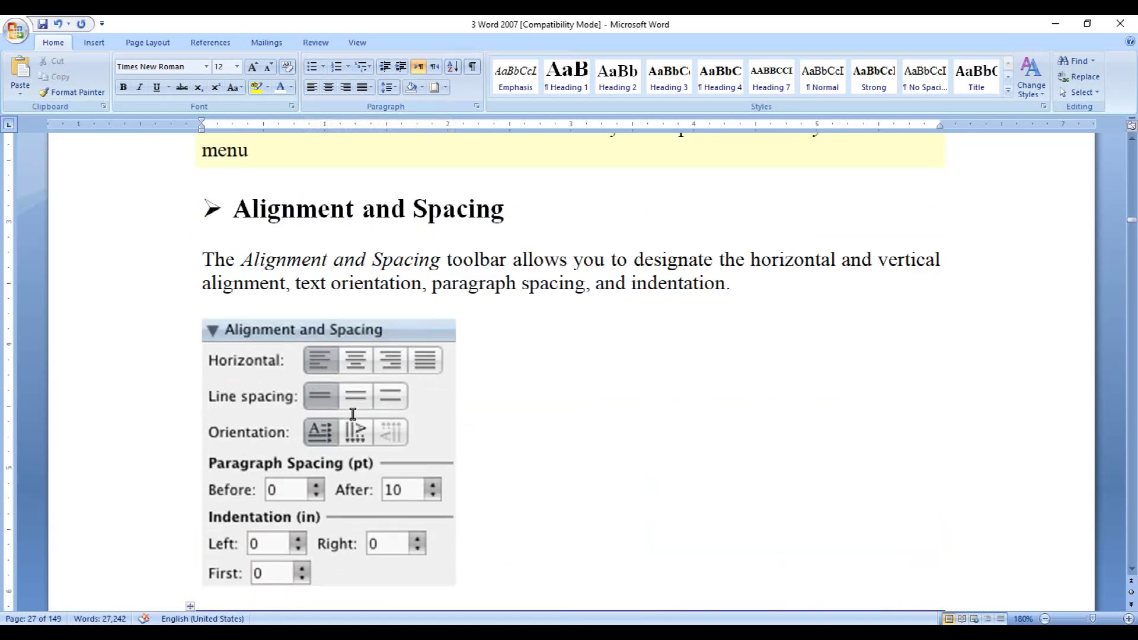
{"action": "scroll", "coordinate": [353, 414], "scroll_direction": "up", "scroll_amount": 1}
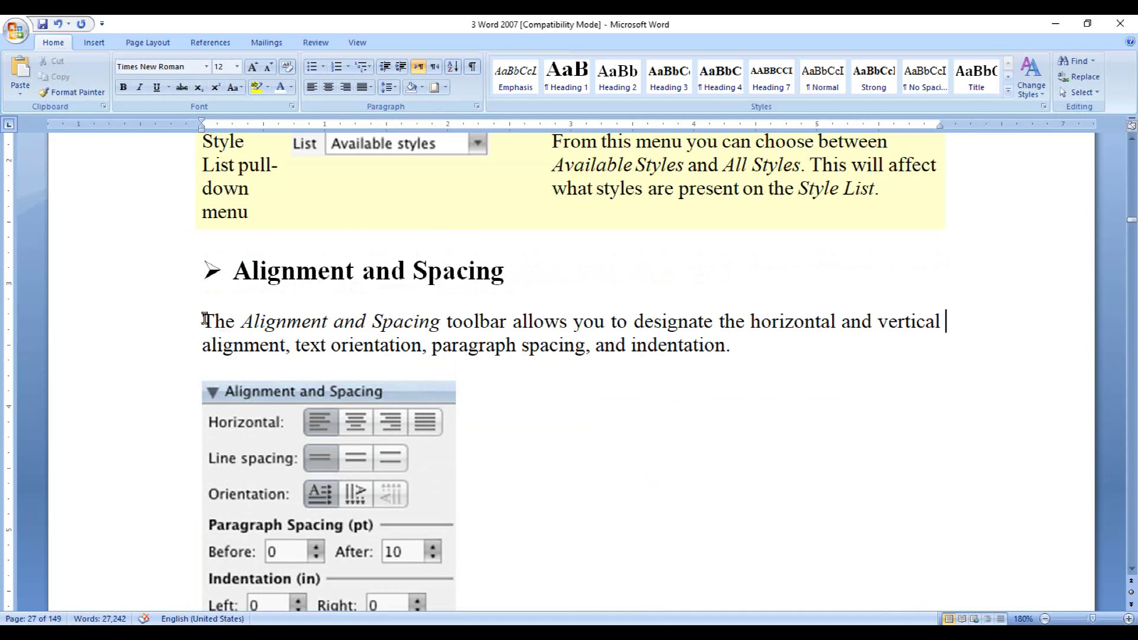
{"action": "left_click_drag", "start_coordinate": [205, 320], "coordinate": [731, 341]}
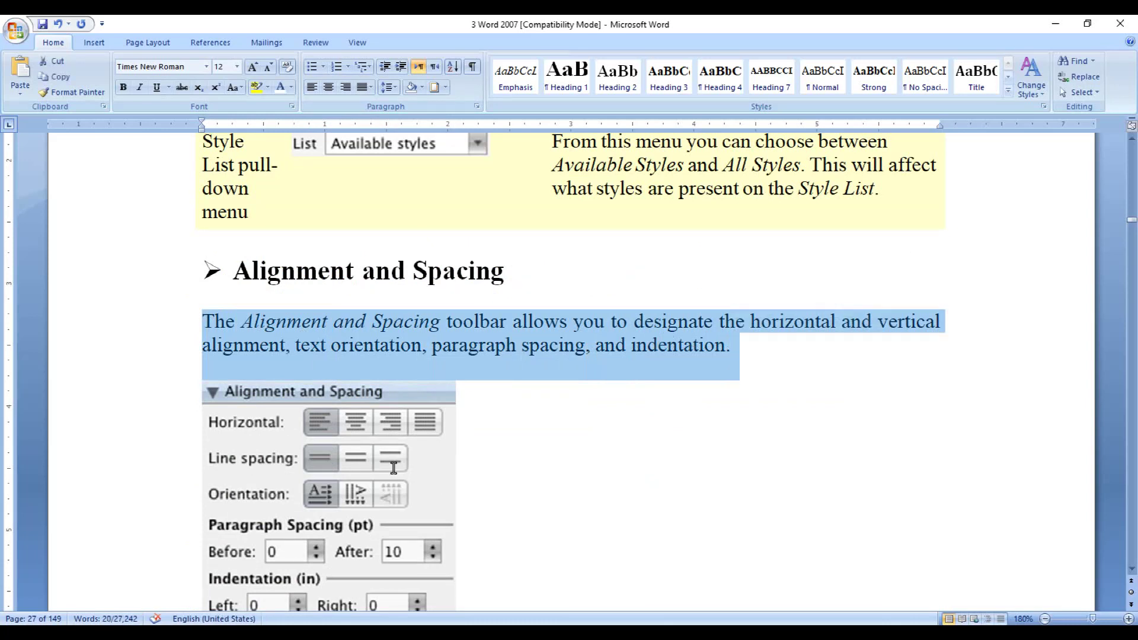
- Left-align the paragraph with Ctrl+L, then restore justified alignment with Ctrl+J
{"action": "key", "text": "ctrl+l"}
{"action": "key", "text": "ctrl+j"}
{"action": "scroll", "coordinate": [333, 386], "scroll_direction": "down", "scroll_amount": 5}
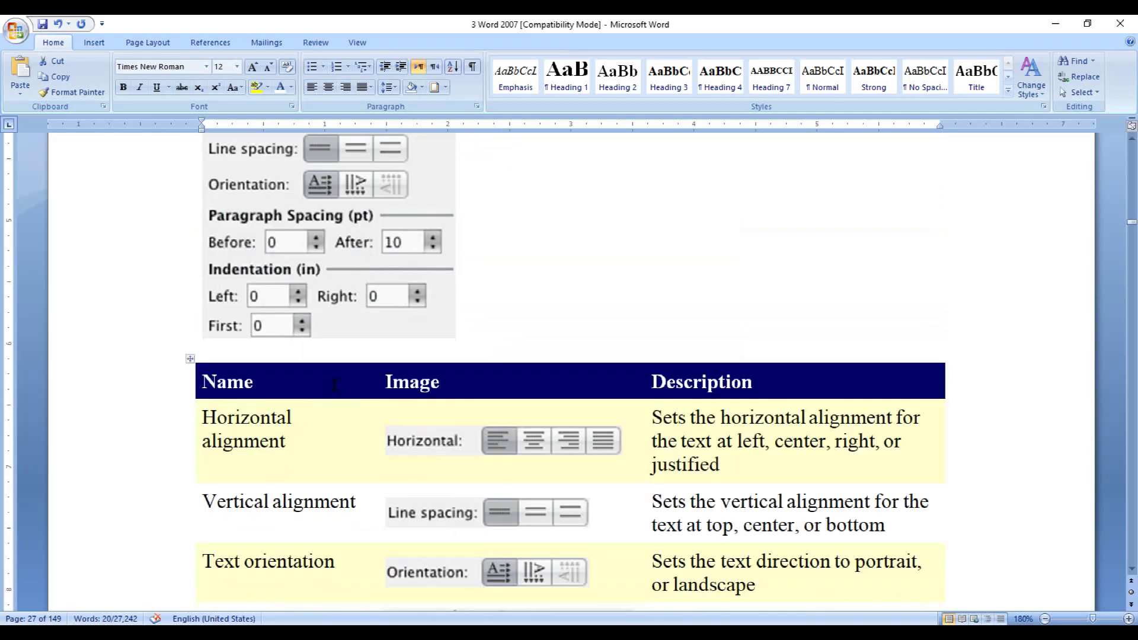
{"action": "scroll", "coordinate": [333, 384], "scroll_direction": "down", "scroll_amount": 3}
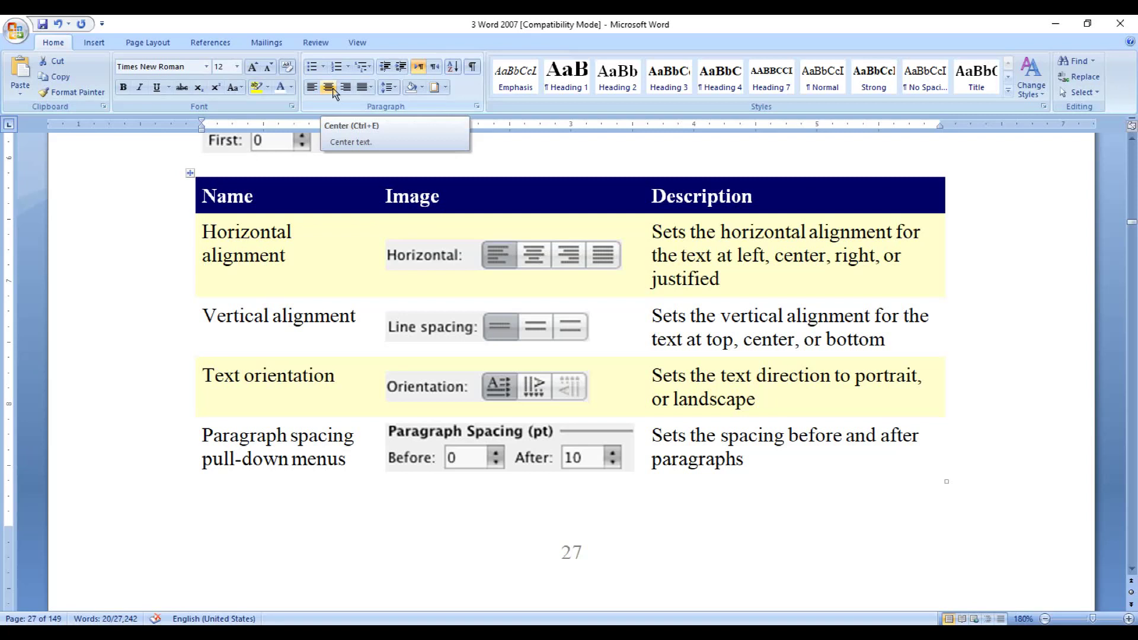
{"action": "scroll", "coordinate": [334, 255], "scroll_direction": "up", "scroll_amount": 4}
{"action": "scroll", "coordinate": [332, 306], "scroll_direction": "up", "scroll_amount": 1}
{"action": "scroll", "coordinate": [506, 419], "scroll_direction": "up", "scroll_amount": 3}
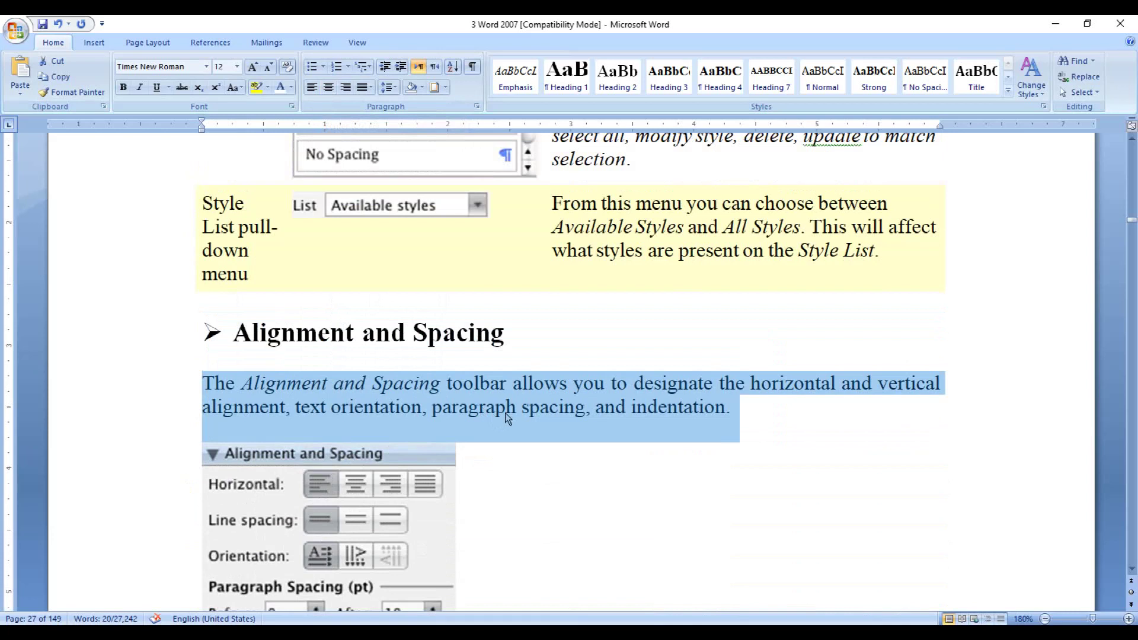
- Center the selected paragraph with Ctrl+E, then switch it to Align Text Left
{"action": "key", "text": "ctrl+e"}
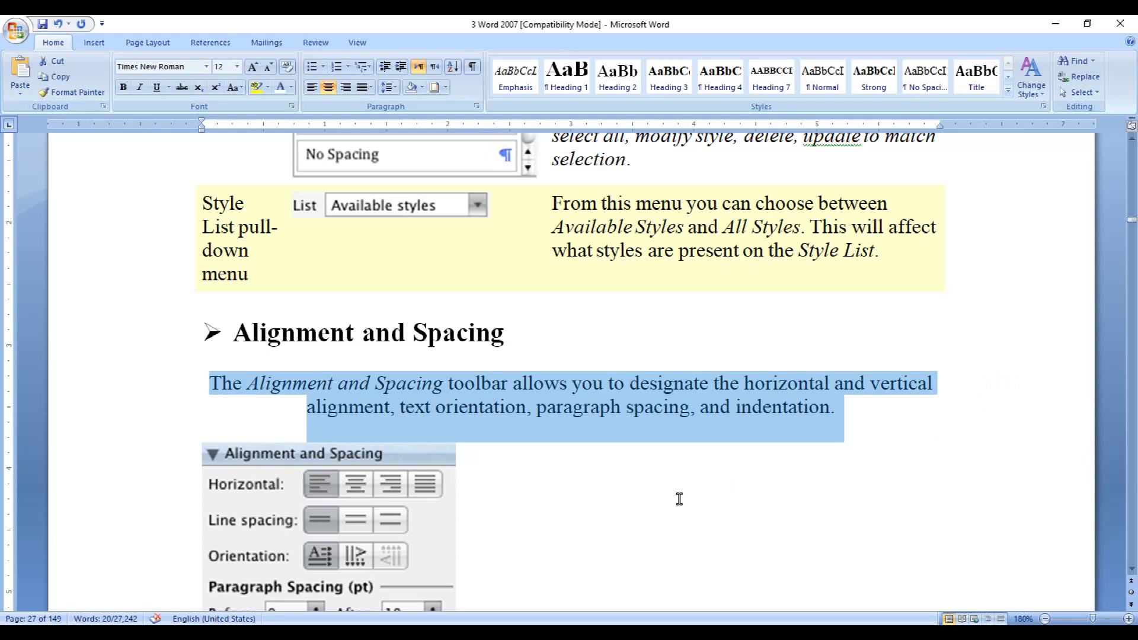
{"action": "left_click", "coordinate": [329, 89]}
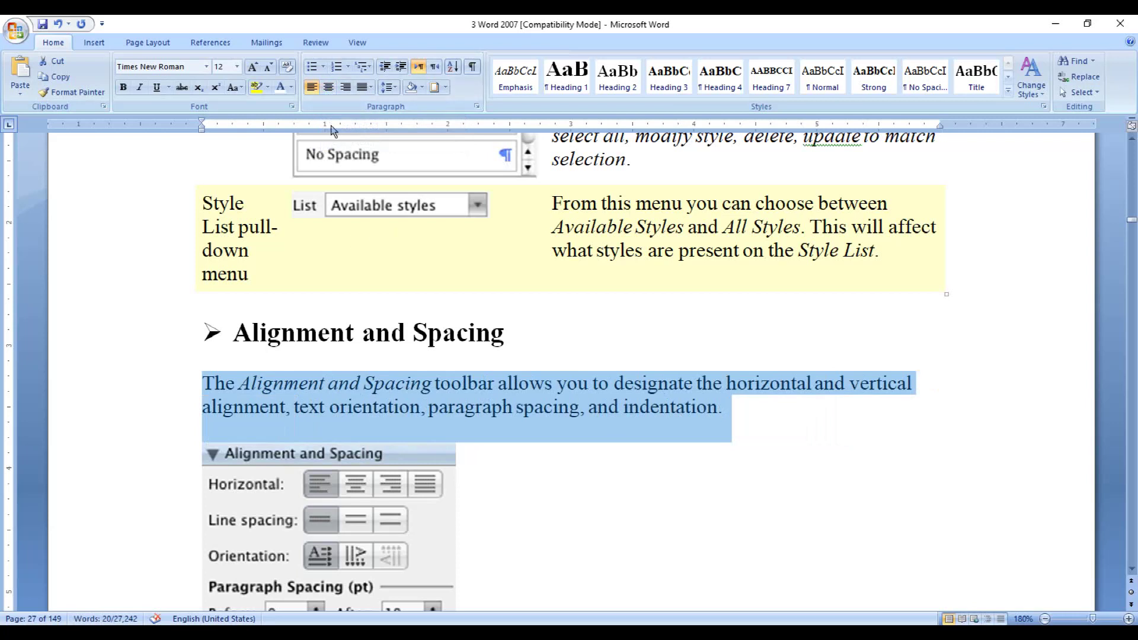
{"action": "scroll", "coordinate": [503, 435], "scroll_direction": "down", "scroll_amount": 3}
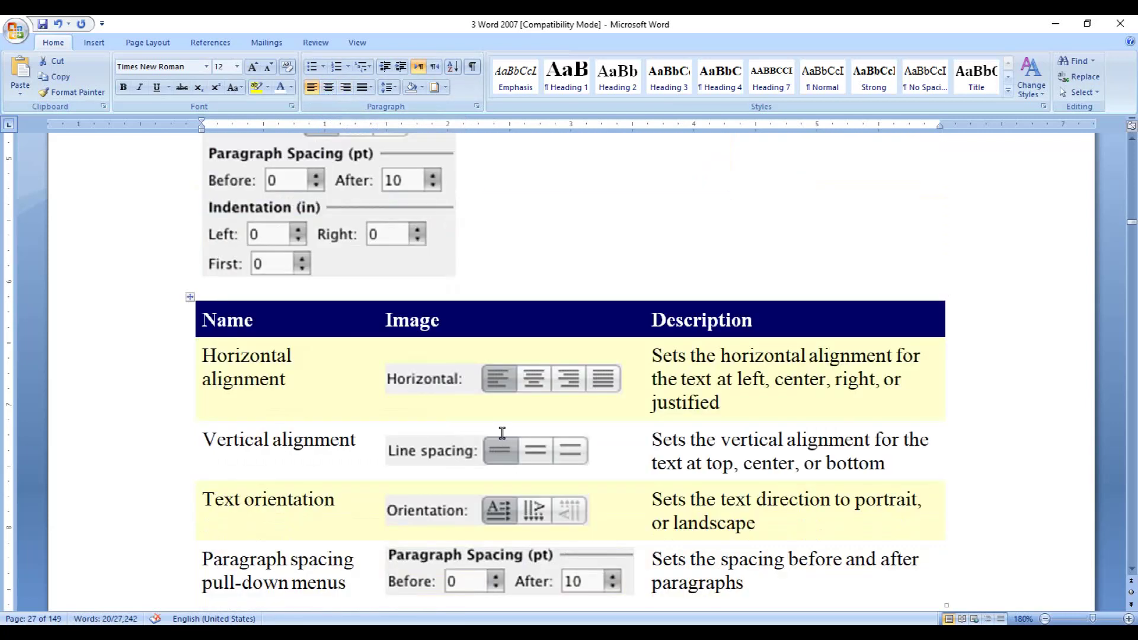
{"action": "scroll", "coordinate": [564, 387], "scroll_direction": "up", "scroll_amount": 2}
{"action": "scroll", "coordinate": [534, 343], "scroll_direction": "up", "scroll_amount": 1}
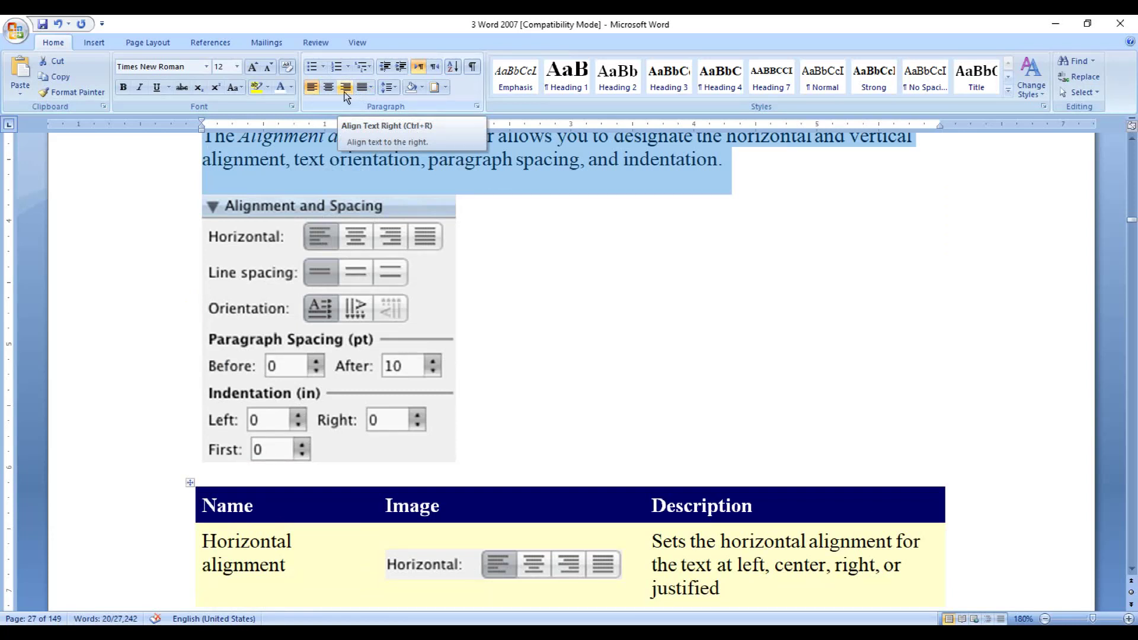
- Right-align the selected Alignment and Spacing paragraph with Ctrl+R
{"action": "scroll", "coordinate": [539, 398], "scroll_direction": "up", "scroll_amount": 3}
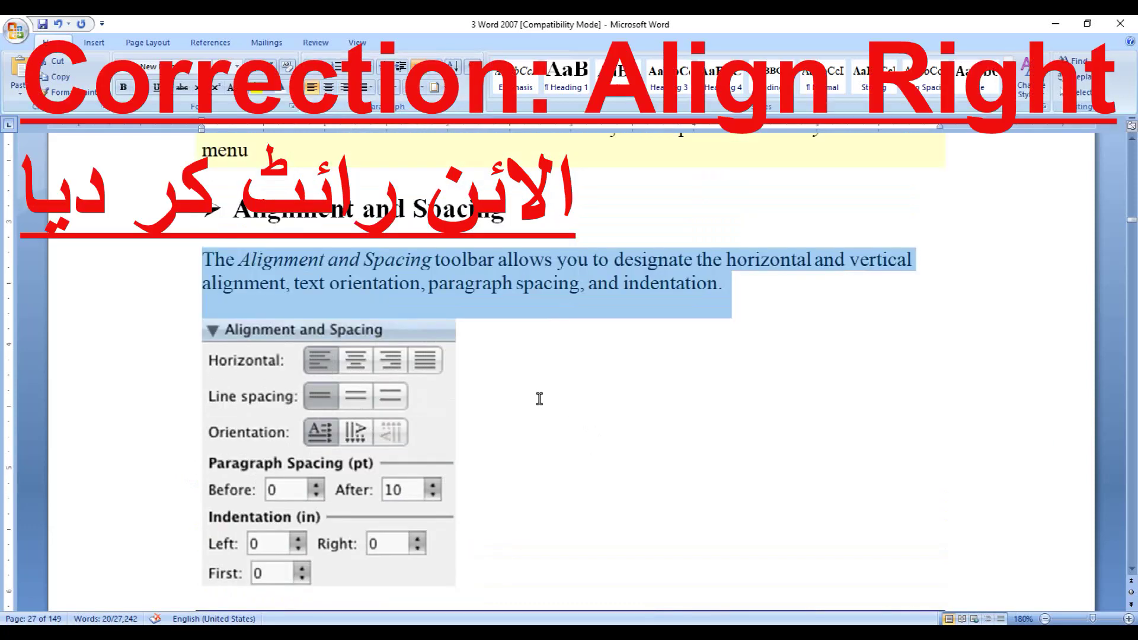
{"action": "key", "text": "ctrl+r"}
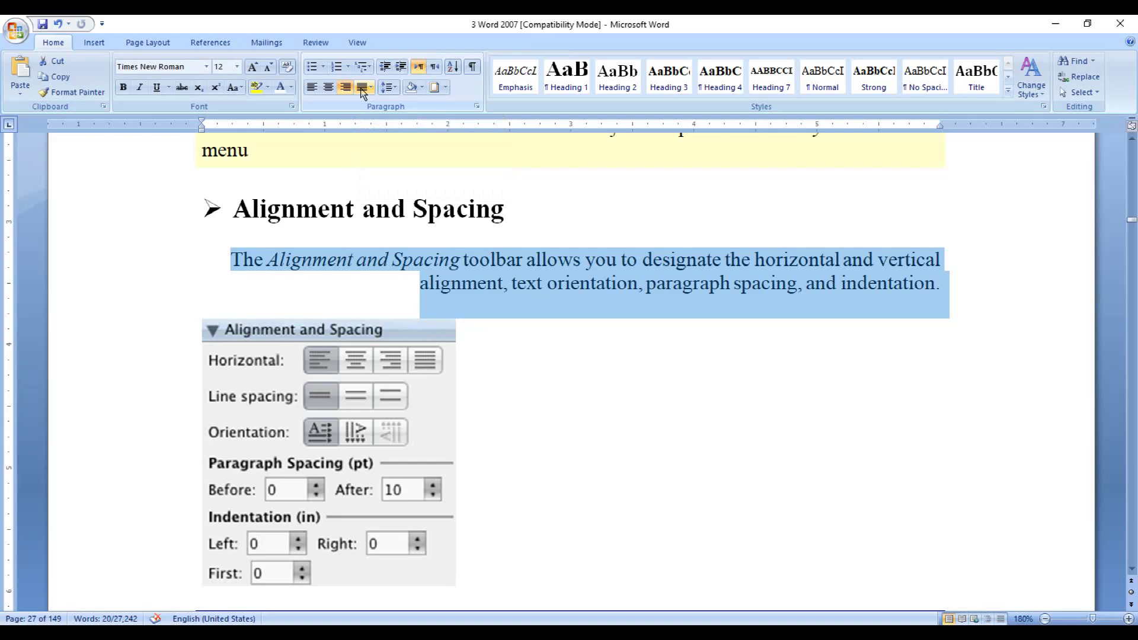
- Left-align the paragraph again, deselect it, and place the cursor just after 'vertical'
{"action": "key", "text": "ctrl+l"}
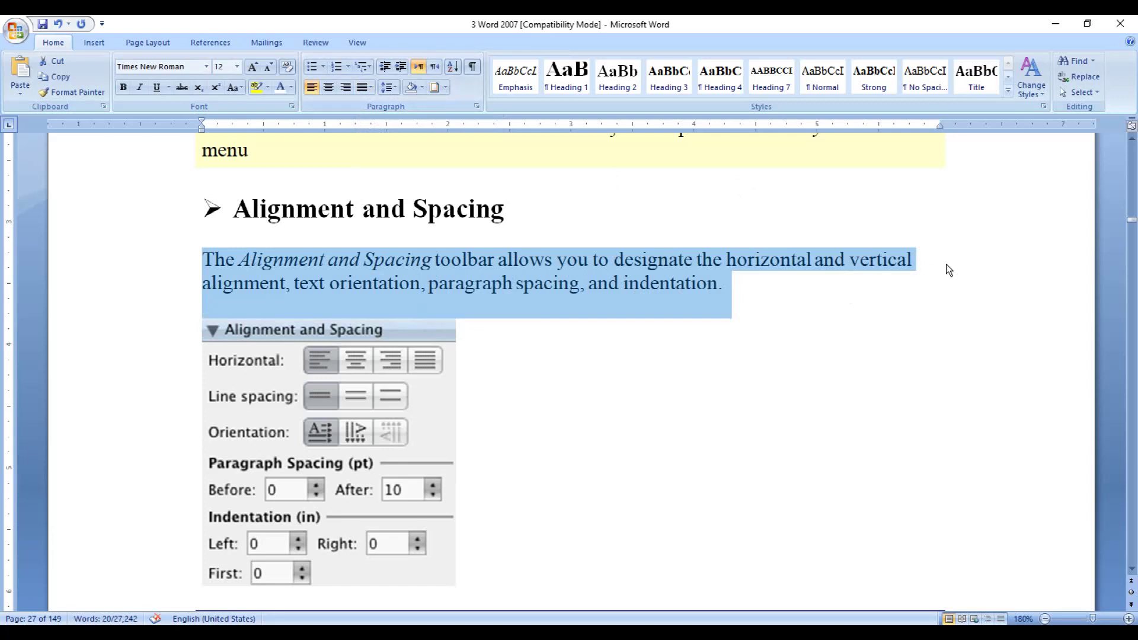
{"action": "left_click", "coordinate": [920, 262]}
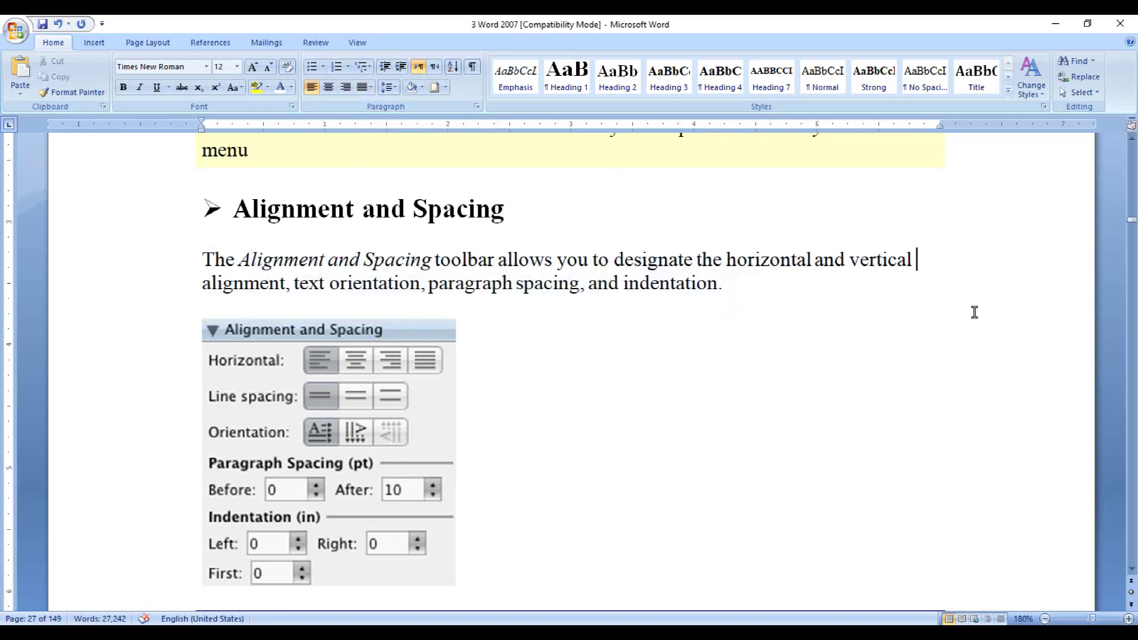
{"action": "double_click", "coordinate": [257, 286]}
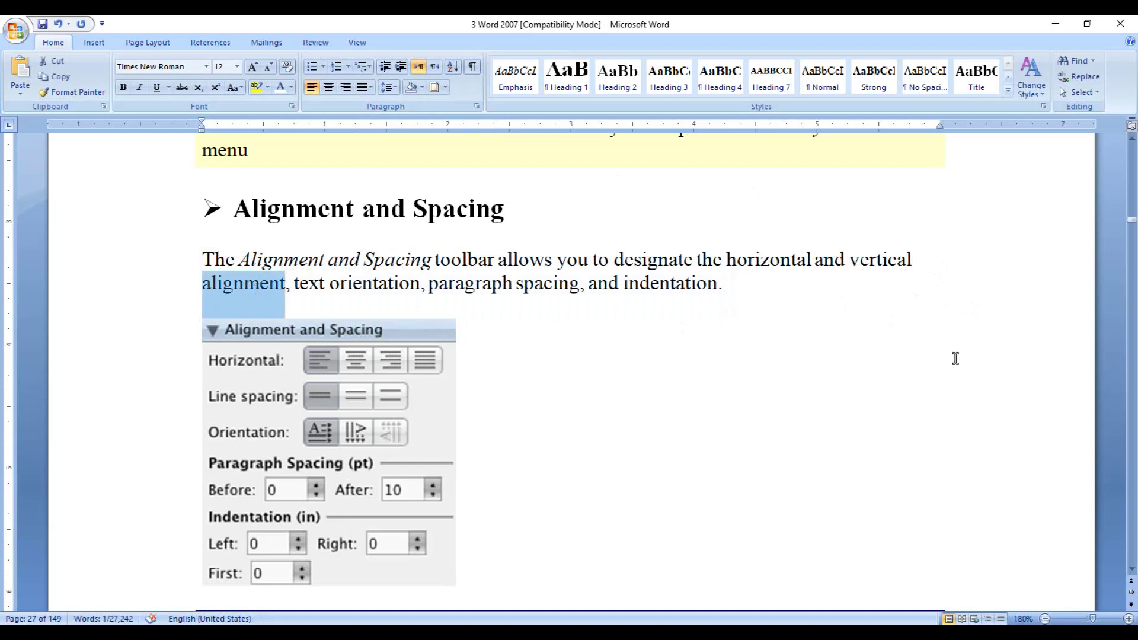
{"action": "double_click", "coordinate": [942, 261]}
{"action": "left_click", "coordinate": [940, 259]}
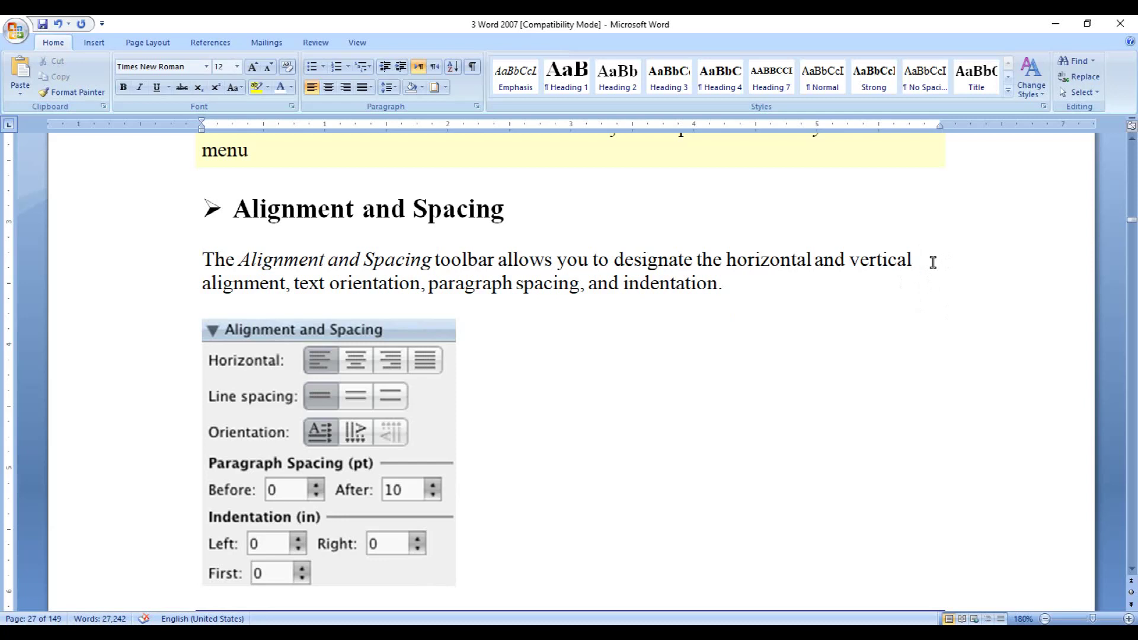
- Delete the stray 'k' and 'd' so the sentence reads 'horizontal and vertical alignment'
{"action": "type", "text": "k"}
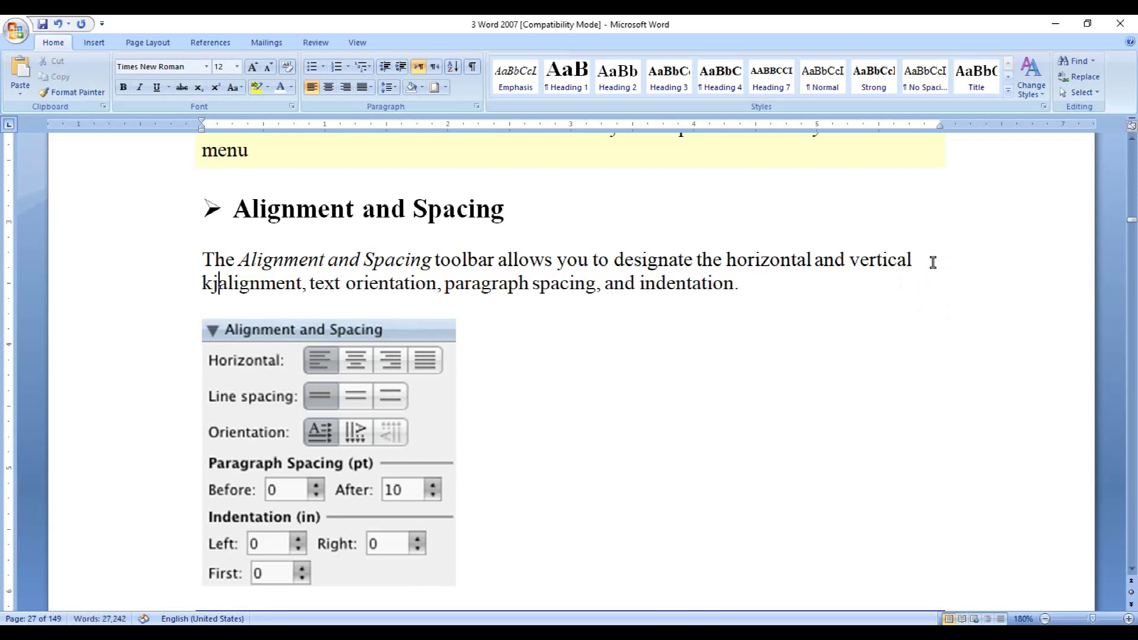
{"action": "key", "text": "BackSpace"}
{"action": "key", "text": "Left"}
{"action": "type", "text": "d"}
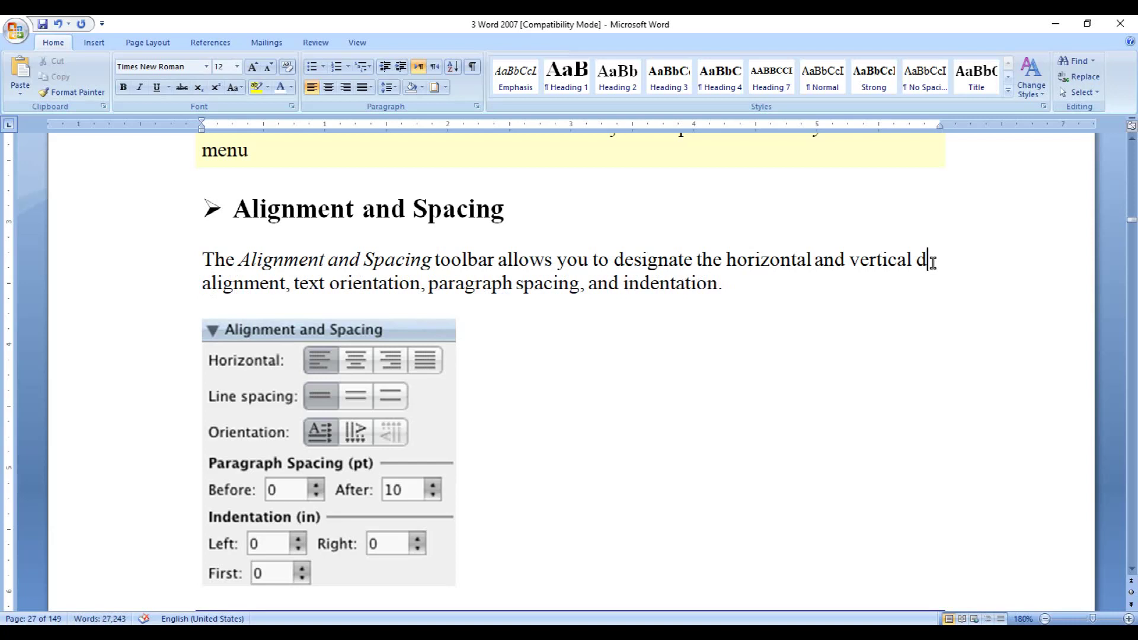
{"action": "key", "text": "BackSpace"}
- Select the whole paragraph and justify it with Ctrl+J so lines reach both margins
{"action": "left_click_drag", "start_coordinate": [722, 294], "coordinate": [203, 256]}
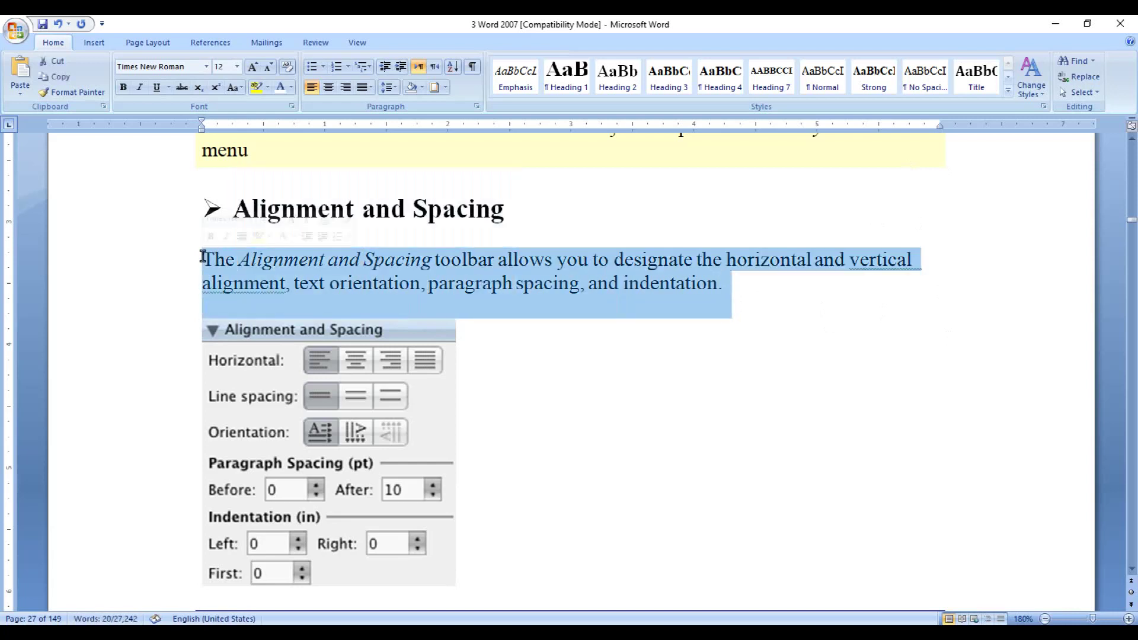
{"action": "key", "text": "ctrl+j"}
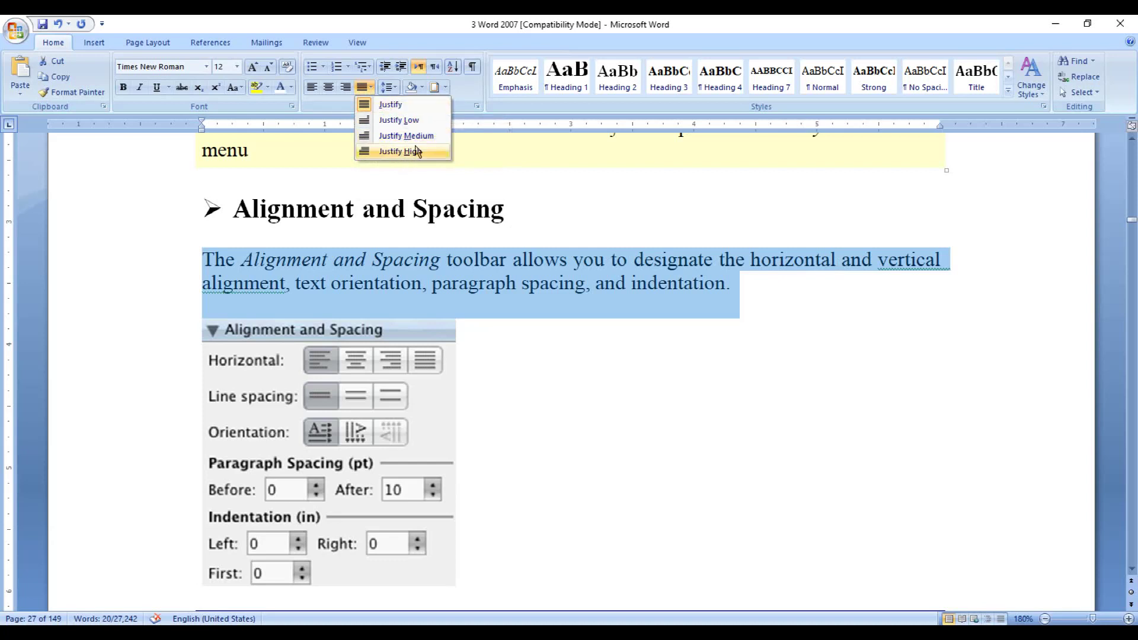
{"action": "left_click", "coordinate": [408, 35]}
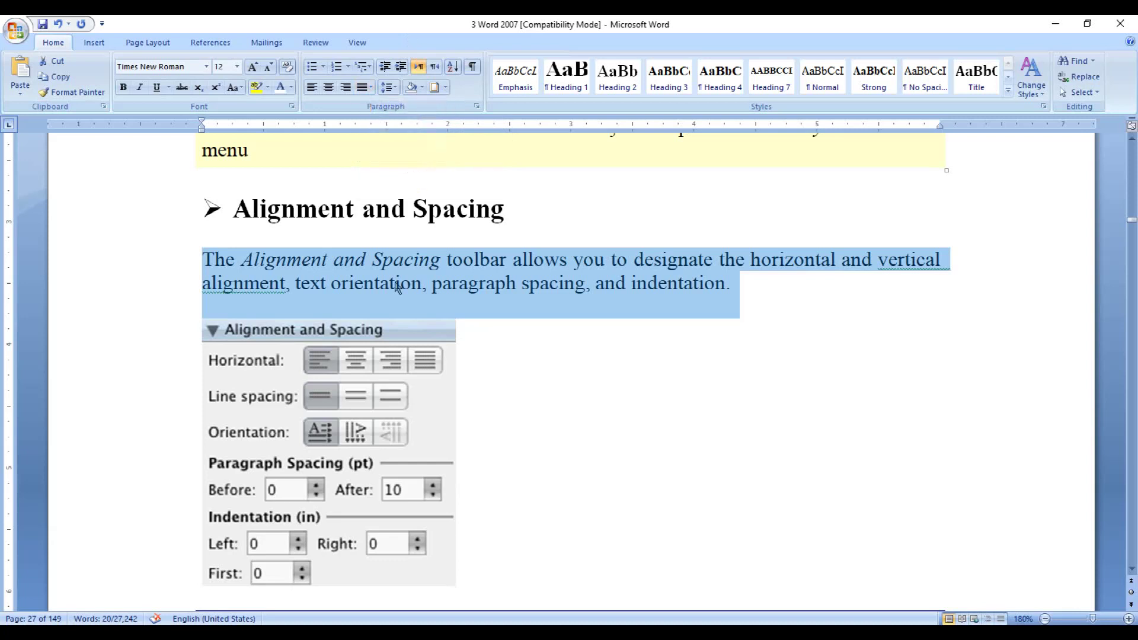
- Apply 1.15 line spacing to the Alignment and Spacing paragraph
{"action": "scroll", "coordinate": [375, 332], "scroll_direction": "down", "scroll_amount": 5}
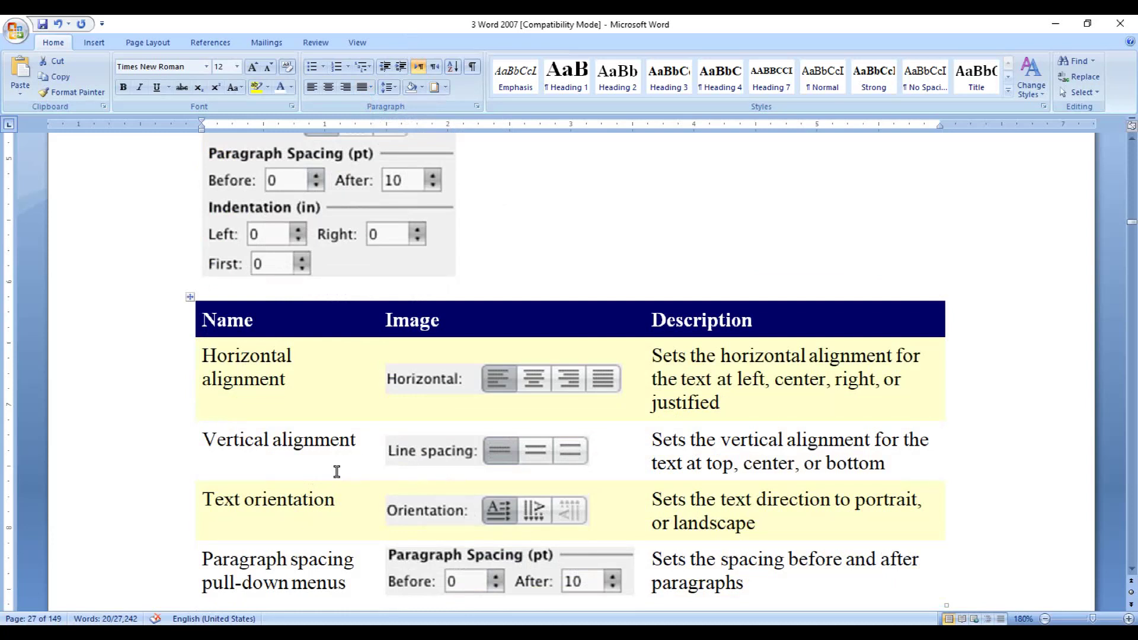
{"action": "scroll", "coordinate": [337, 472], "scroll_direction": "up", "scroll_amount": 4}
{"action": "scroll", "coordinate": [336, 471], "scroll_direction": "up", "scroll_amount": 3}
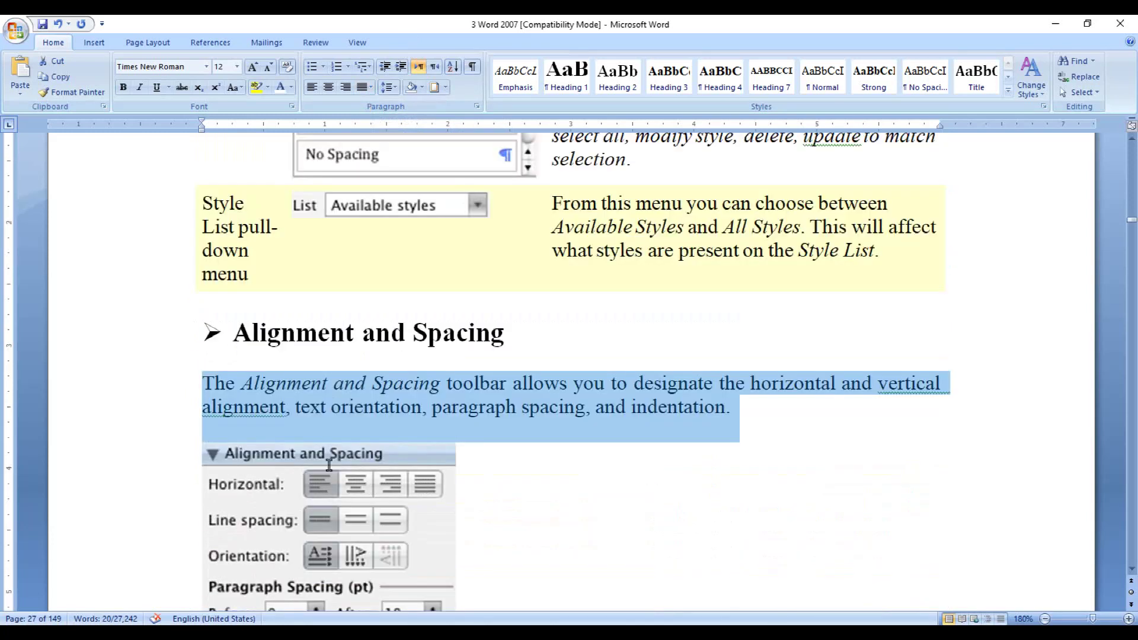
{"action": "left_click", "coordinate": [396, 91]}
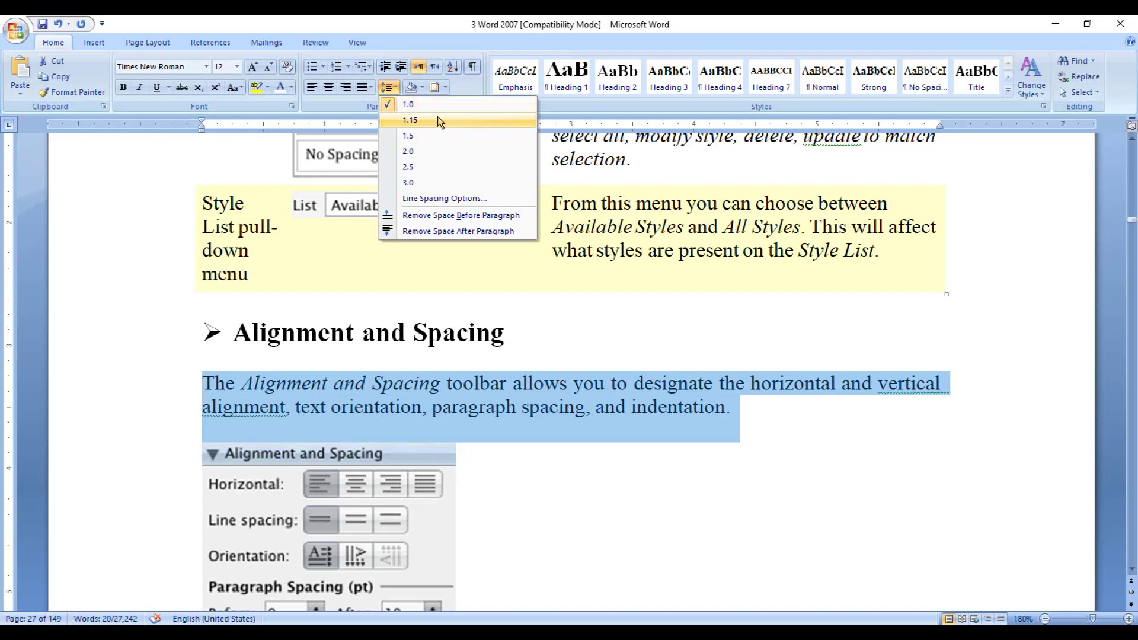
{"action": "left_click", "coordinate": [438, 119]}
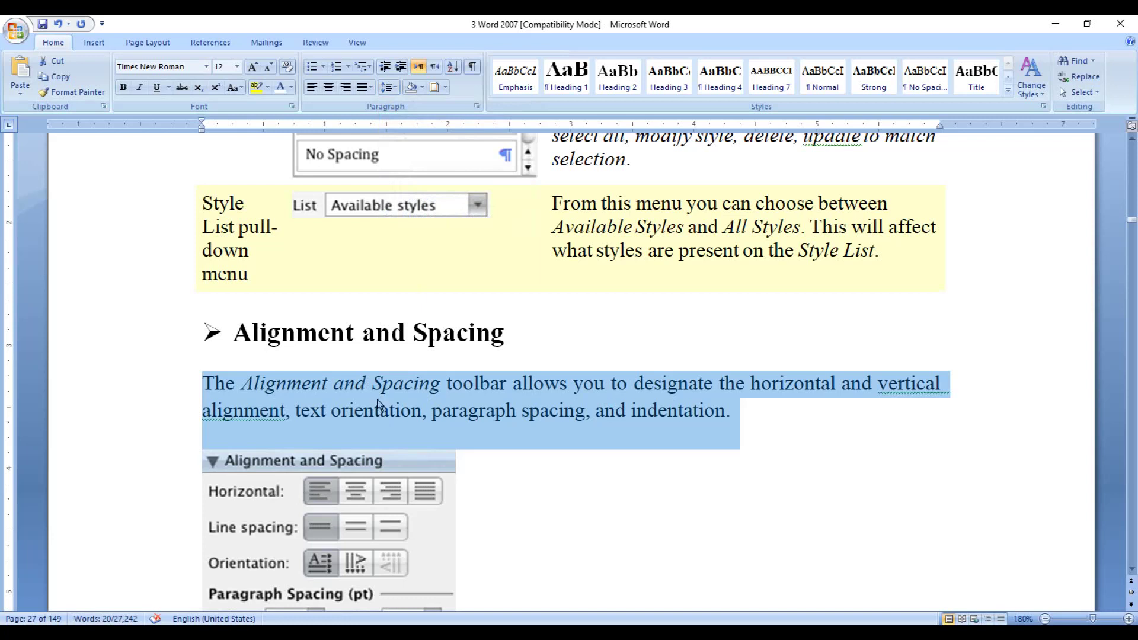
- Open the Line Spacing dropdown in the Paragraph group of the Home tab
{"action": "left_click", "coordinate": [370, 88]}
{"action": "left_click", "coordinate": [400, 90]}
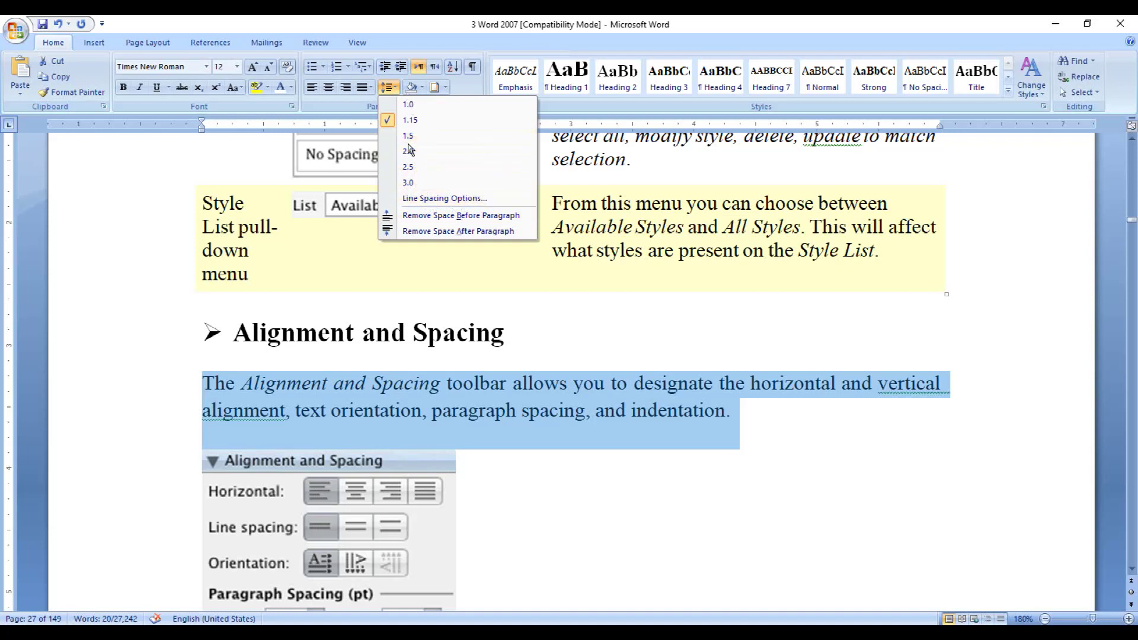
- Dismiss the Line Spacing menu and switch the paragraph to single spacing with Ctrl+1
{"action": "left_click", "coordinate": [333, 109]}
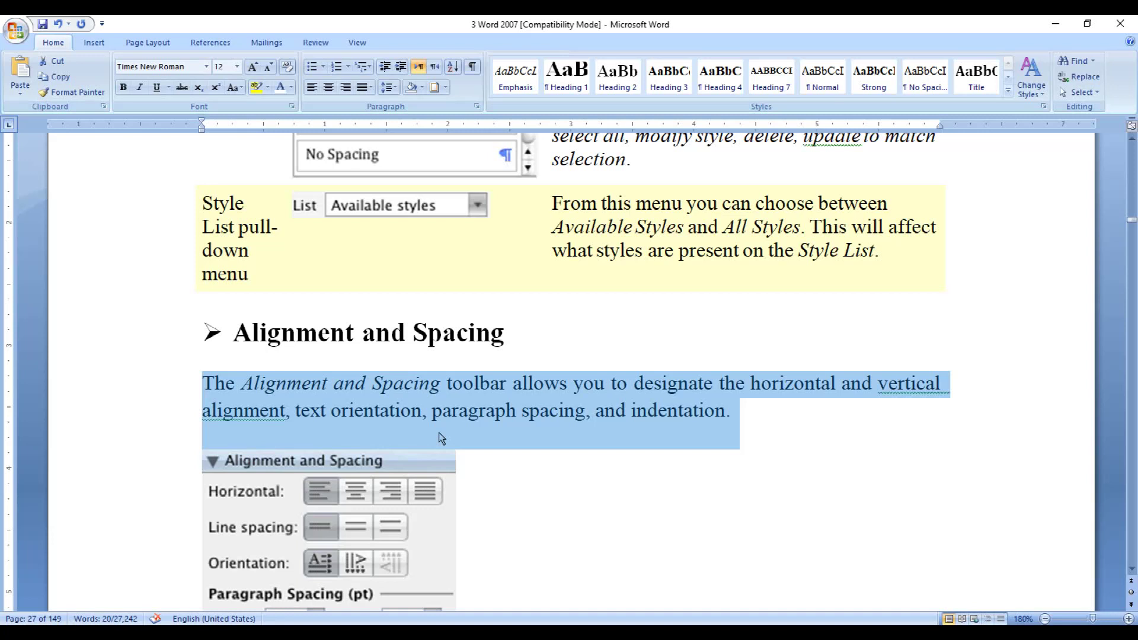
{"action": "key", "text": "ctrl+1"}
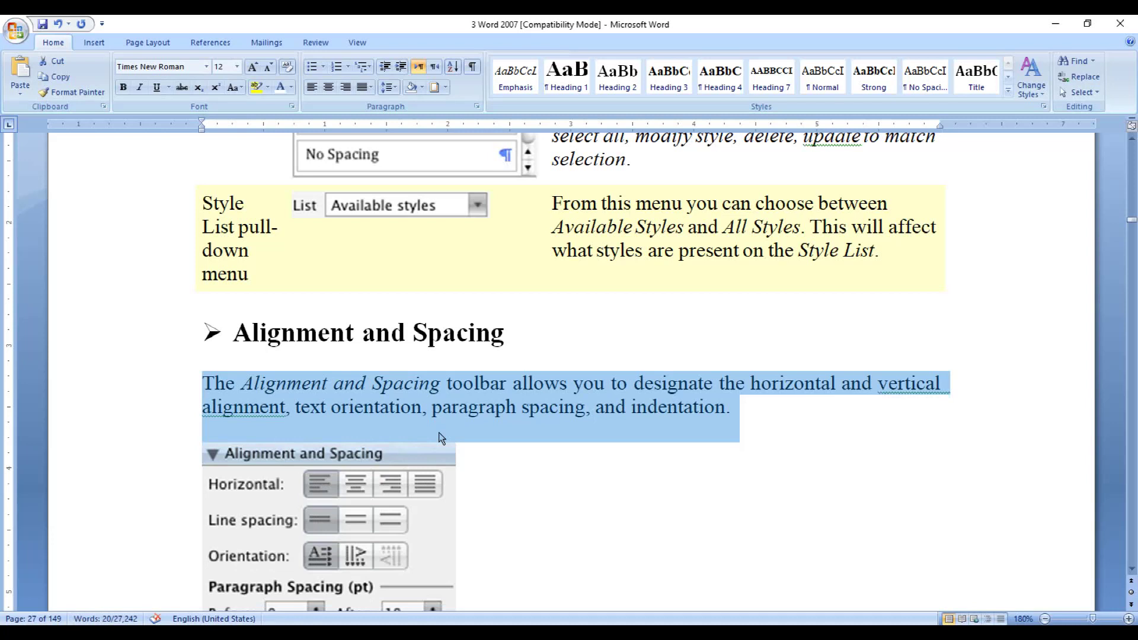
{"action": "key", "text": "ctrl+2"}
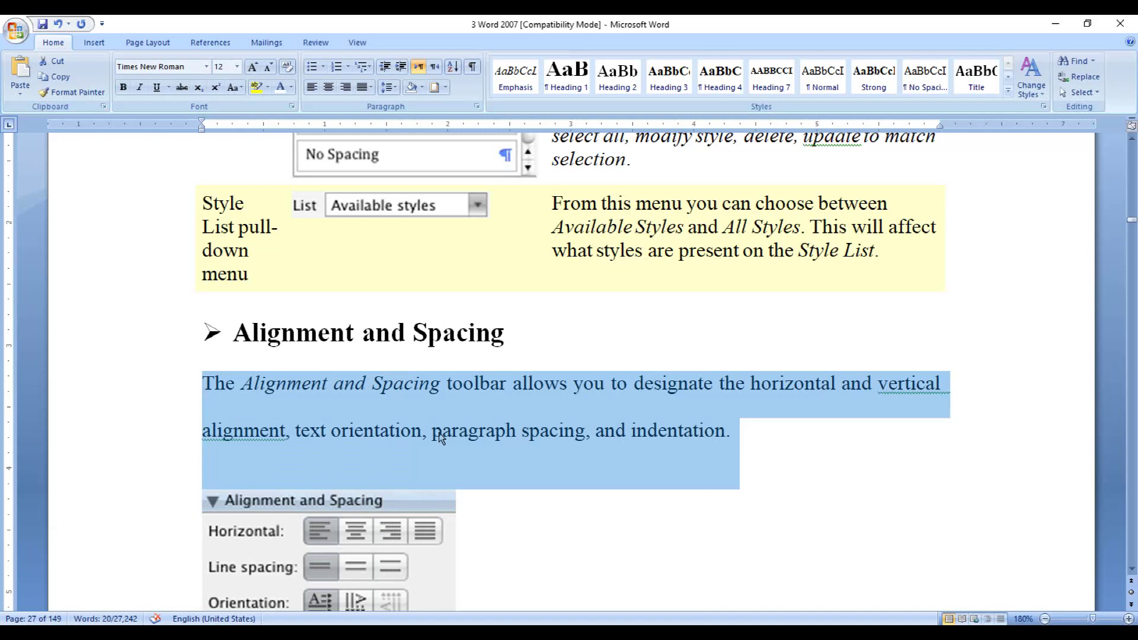
{"action": "key", "text": "ctrl+5"}
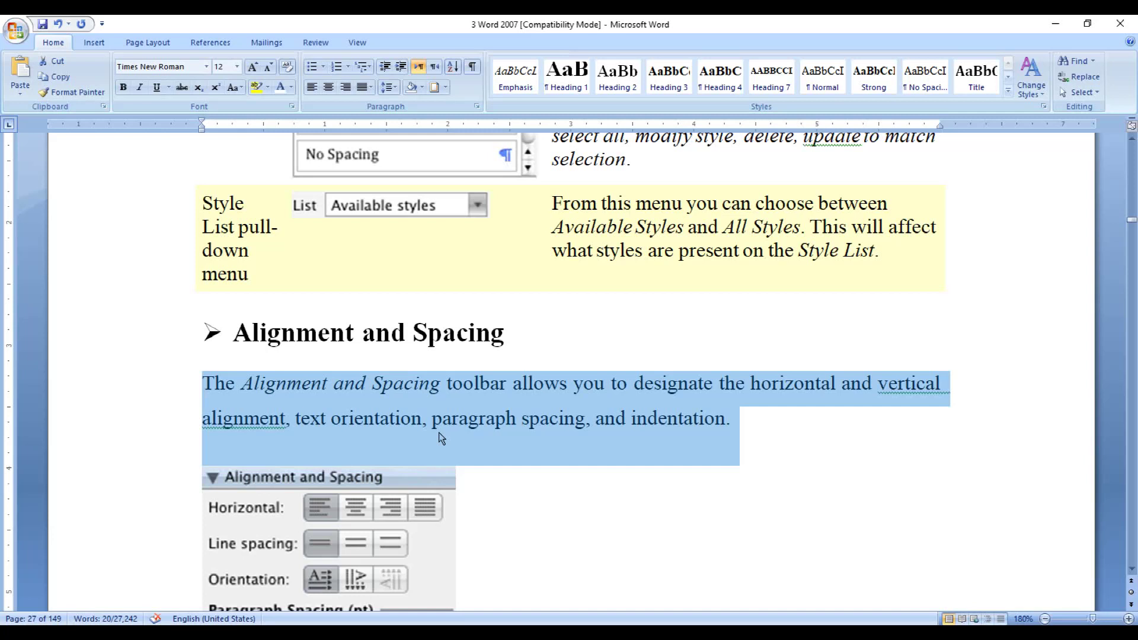
{"action": "key", "text": "ctrl+1"}
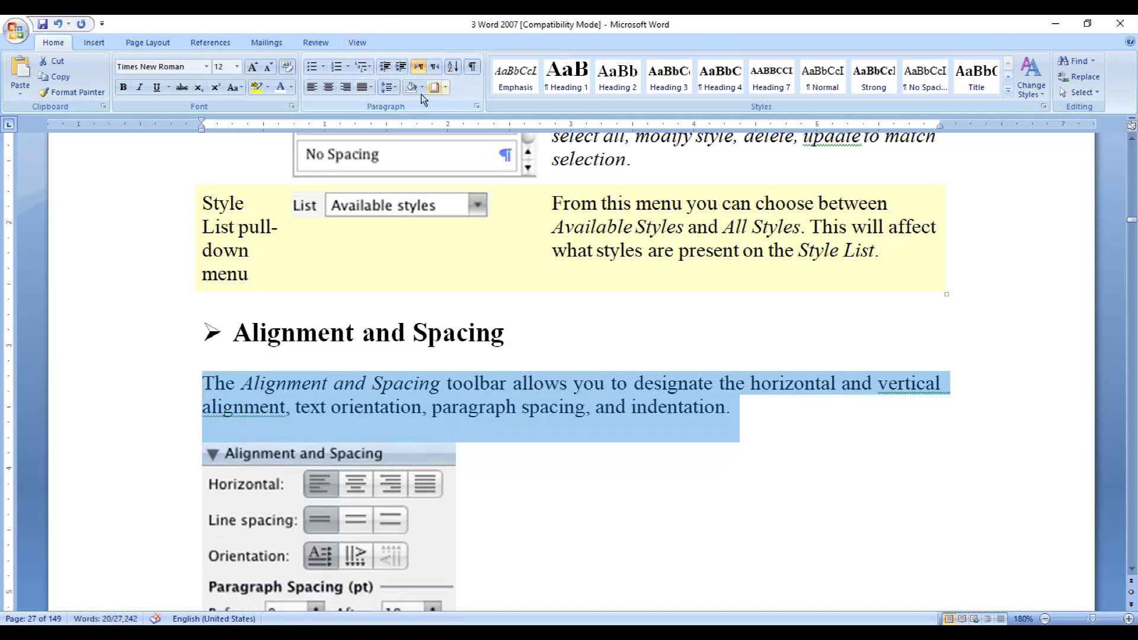
{"action": "left_click", "coordinate": [389, 87]}
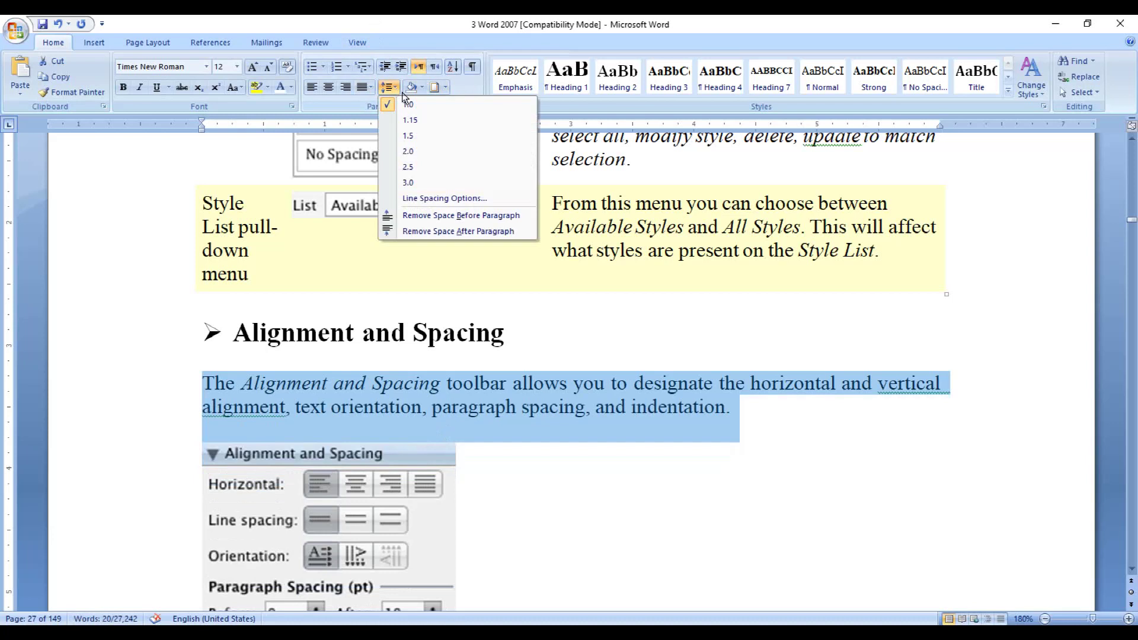
{"action": "left_click", "coordinate": [336, 105]}
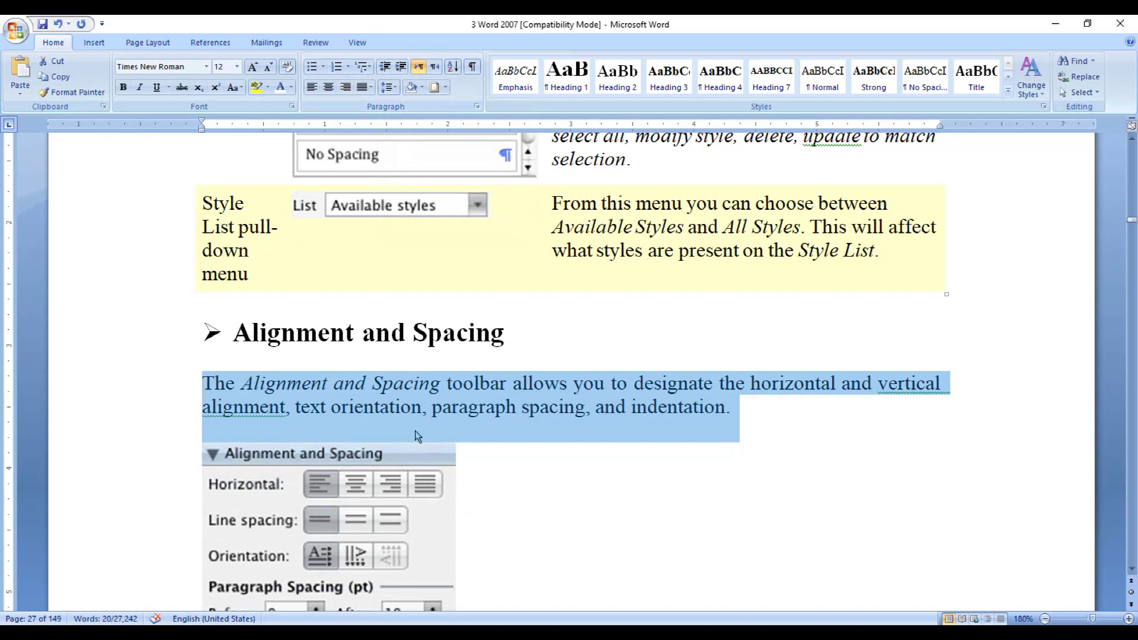
{"action": "scroll", "coordinate": [415, 431], "scroll_direction": "down", "scroll_amount": 5}
{"action": "scroll", "coordinate": [415, 431], "scroll_direction": "down", "scroll_amount": 3}
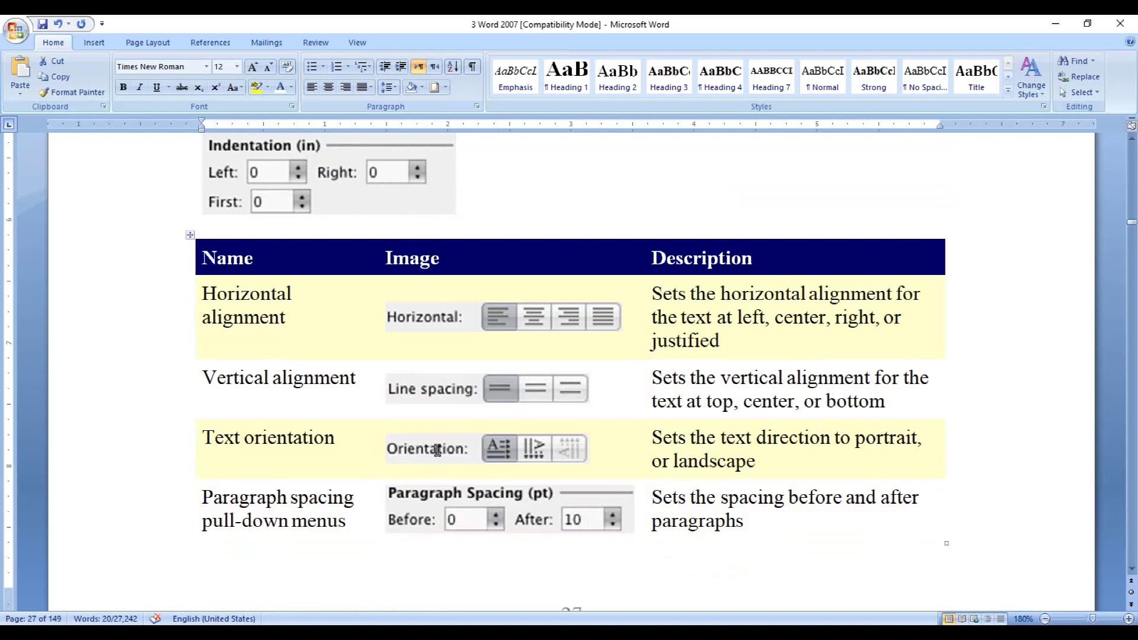
{"action": "scroll", "coordinate": [437, 450], "scroll_direction": "up", "scroll_amount": 5}
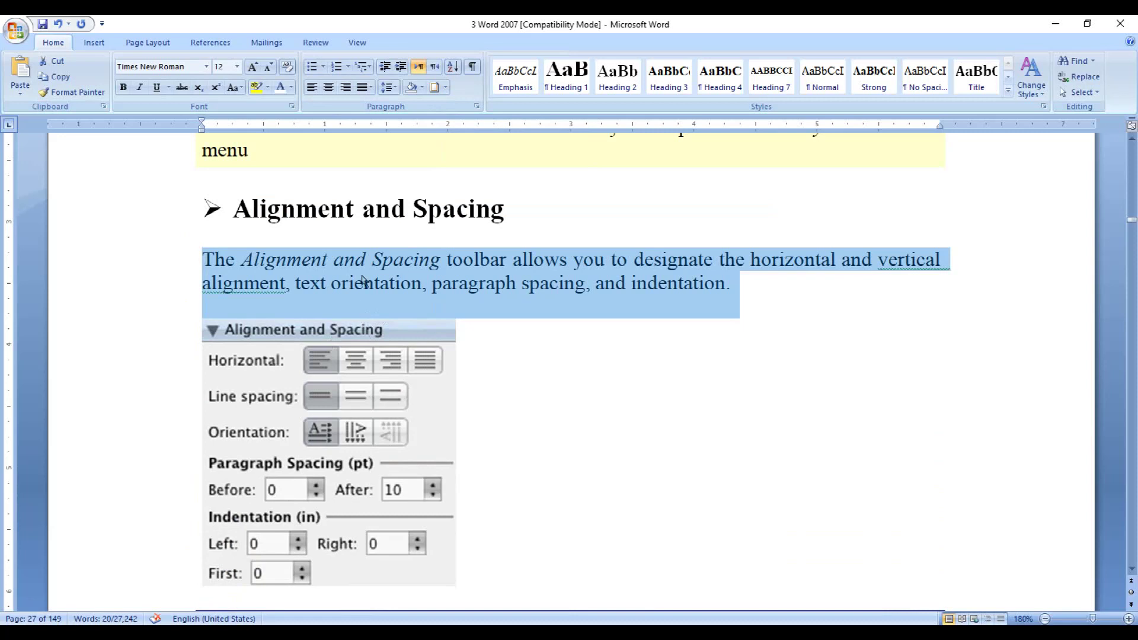
{"action": "scroll", "coordinate": [363, 280], "scroll_direction": "down", "scroll_amount": 1}
{"action": "scroll", "coordinate": [329, 297], "scroll_direction": "down", "scroll_amount": 1}
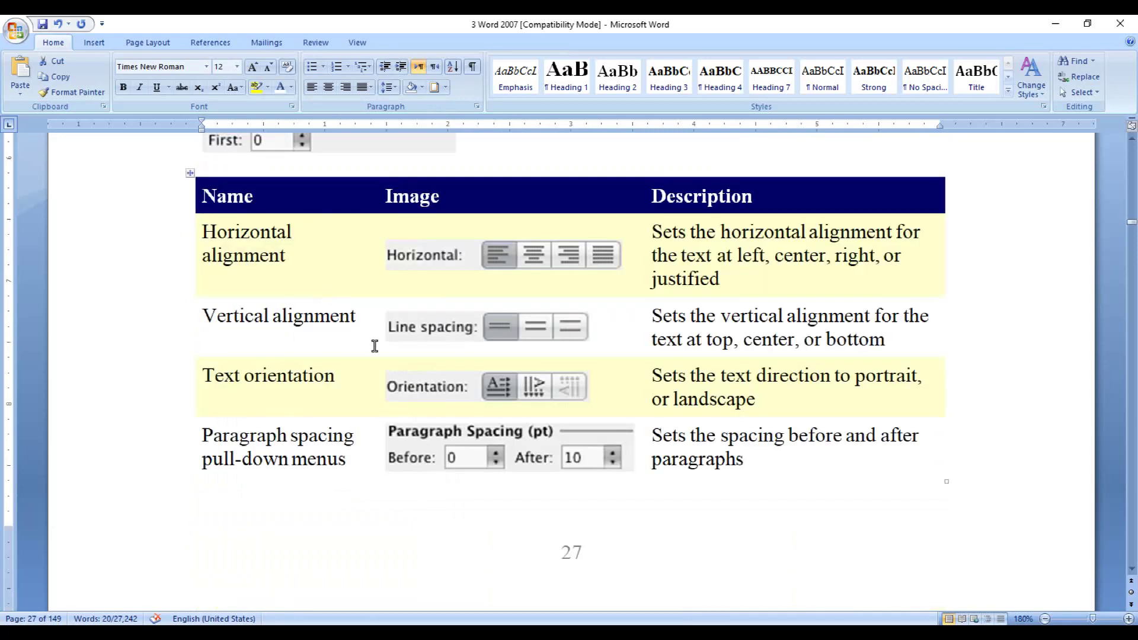
{"action": "scroll", "coordinate": [356, 465], "scroll_direction": "up", "scroll_amount": 4}
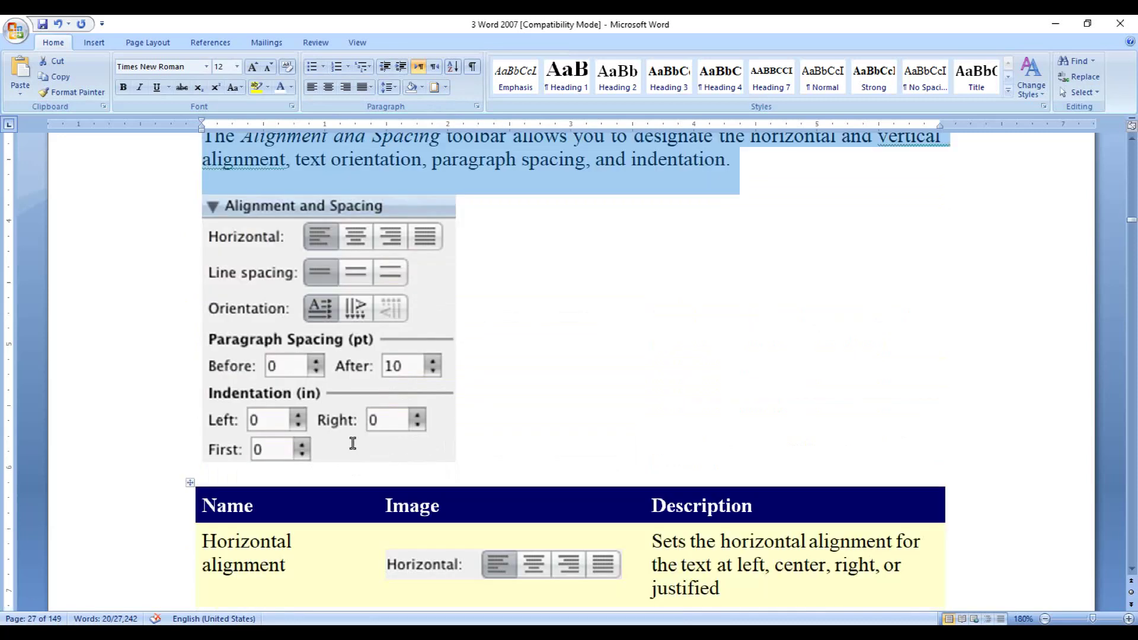
{"action": "scroll", "coordinate": [354, 450], "scroll_direction": "up", "scroll_amount": 4}
{"action": "scroll", "coordinate": [353, 429], "scroll_direction": "down", "scroll_amount": 1}
{"action": "scroll", "coordinate": [353, 428], "scroll_direction": "down", "scroll_amount": 3}
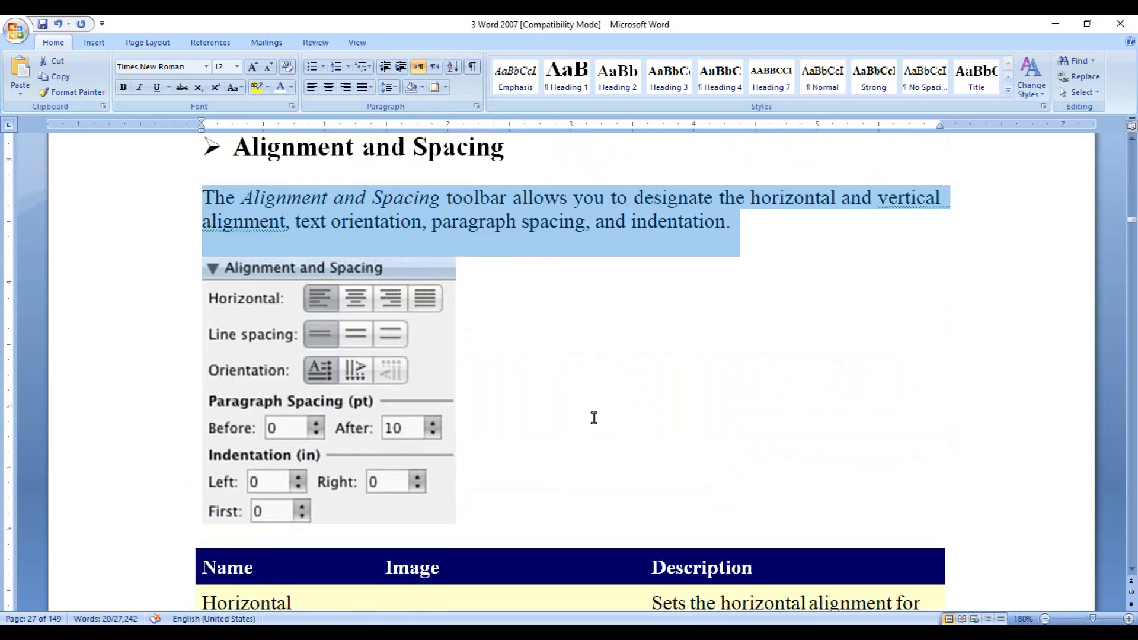
{"action": "right_click", "coordinate": [589, 330]}
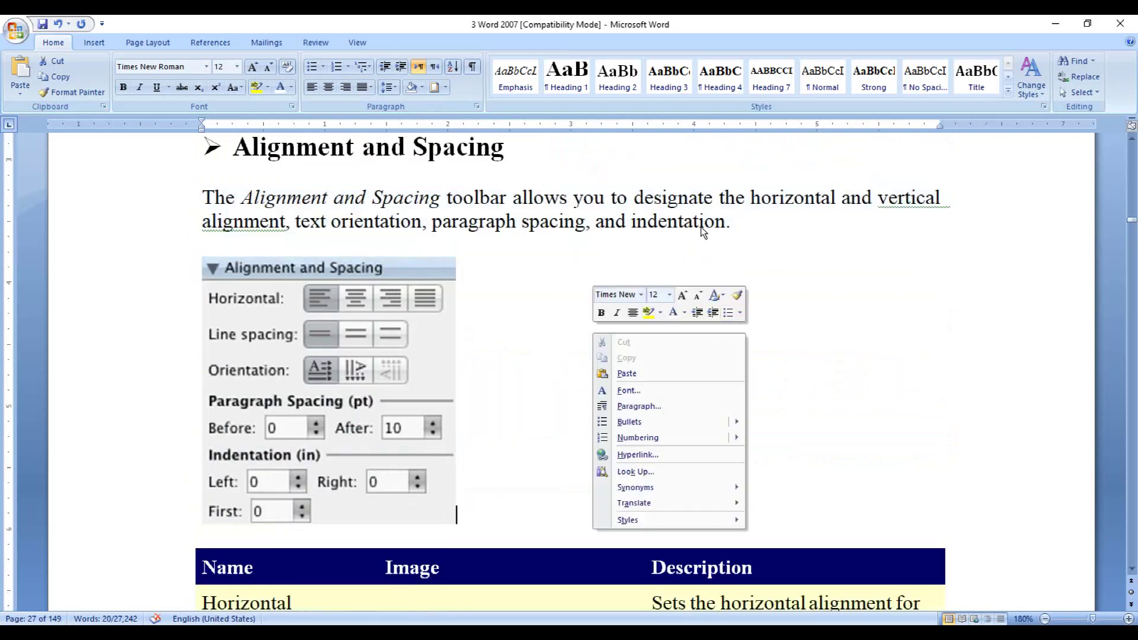
- Open the Paragraph dialog from the paragraph's right-click menu and move it higher on screen
{"action": "left_click", "coordinate": [527, 219]}
{"action": "right_click", "coordinate": [525, 217]}
{"action": "mouse_move", "coordinate": [561, 397]}
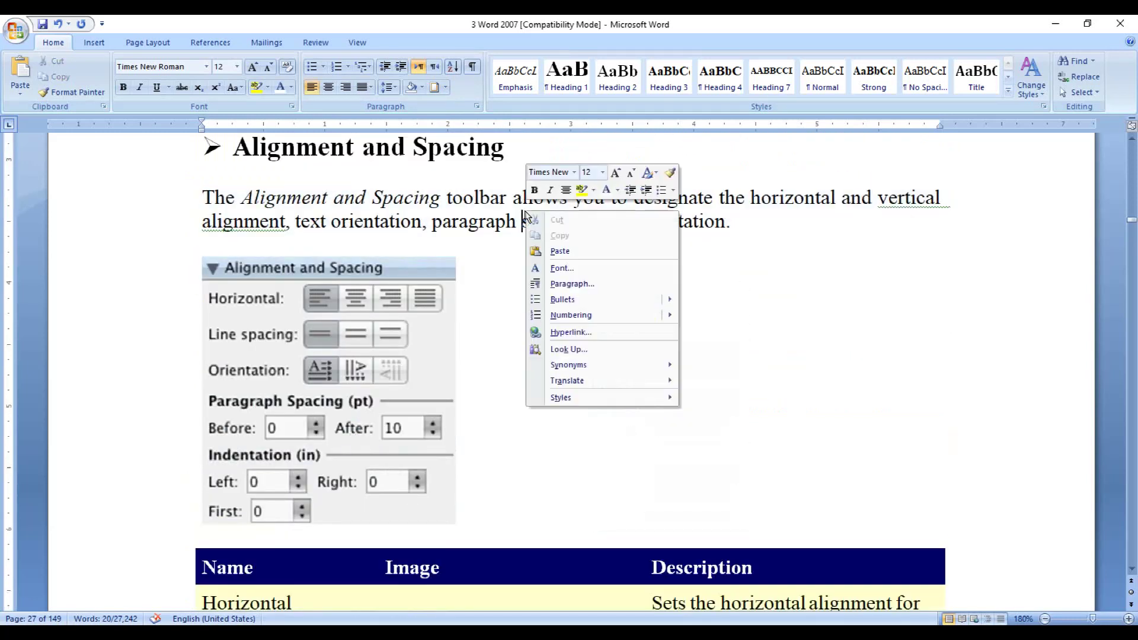
{"action": "left_click", "coordinate": [606, 286]}
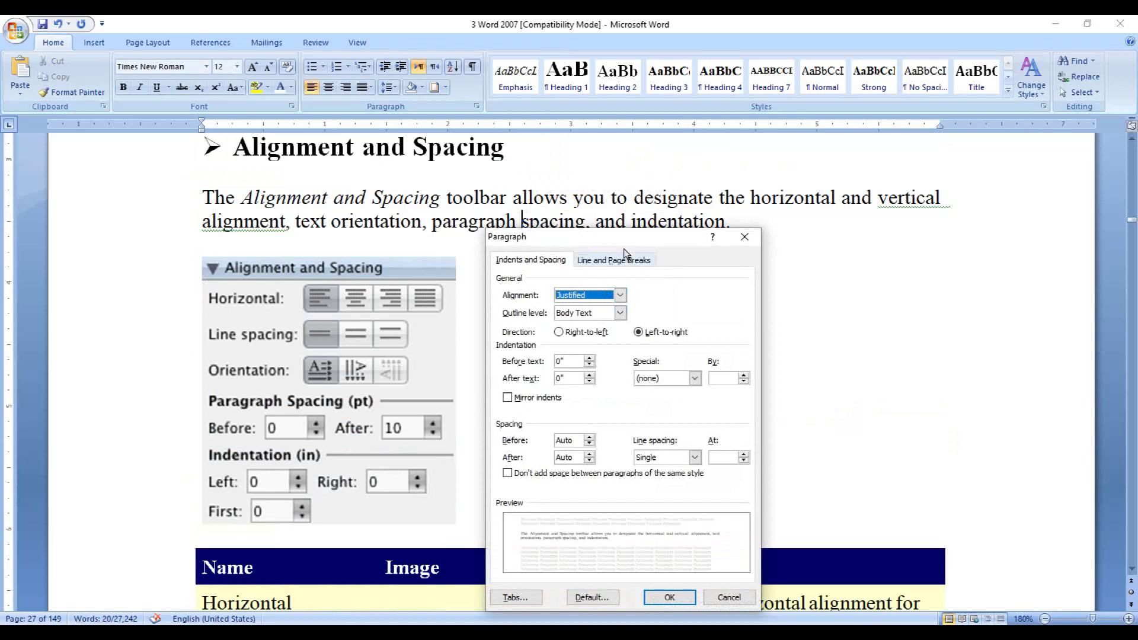
{"action": "left_click_drag", "start_coordinate": [625, 237], "coordinate": [633, 166]}
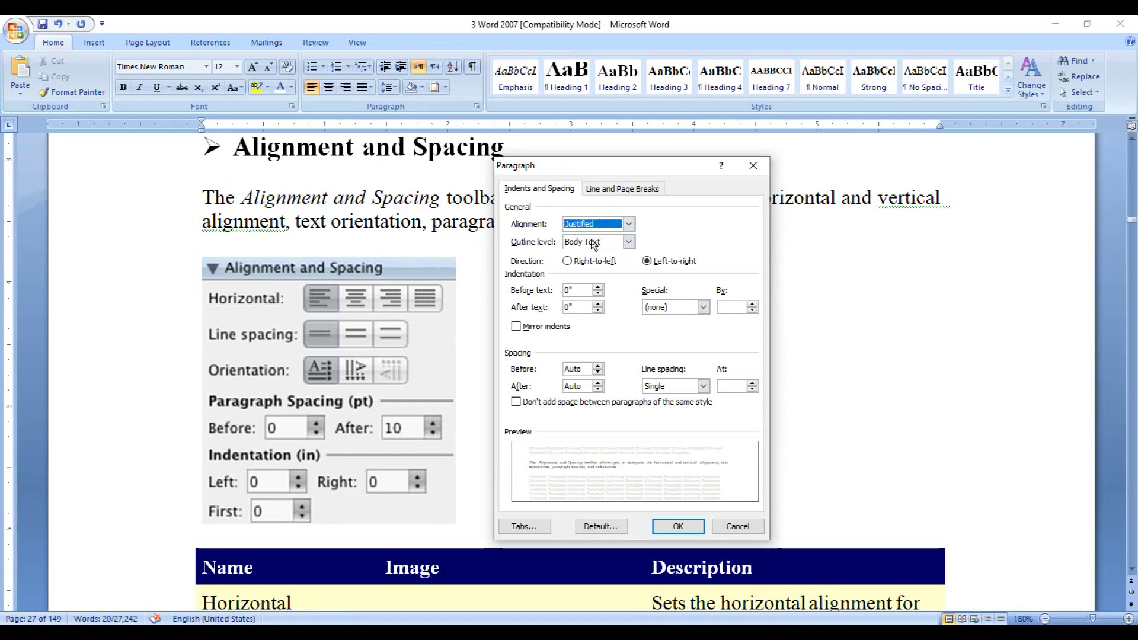
- Leave the outline level at Body Text and spin the left indent up to 0.3", then back down
{"action": "left_click", "coordinate": [628, 243]}
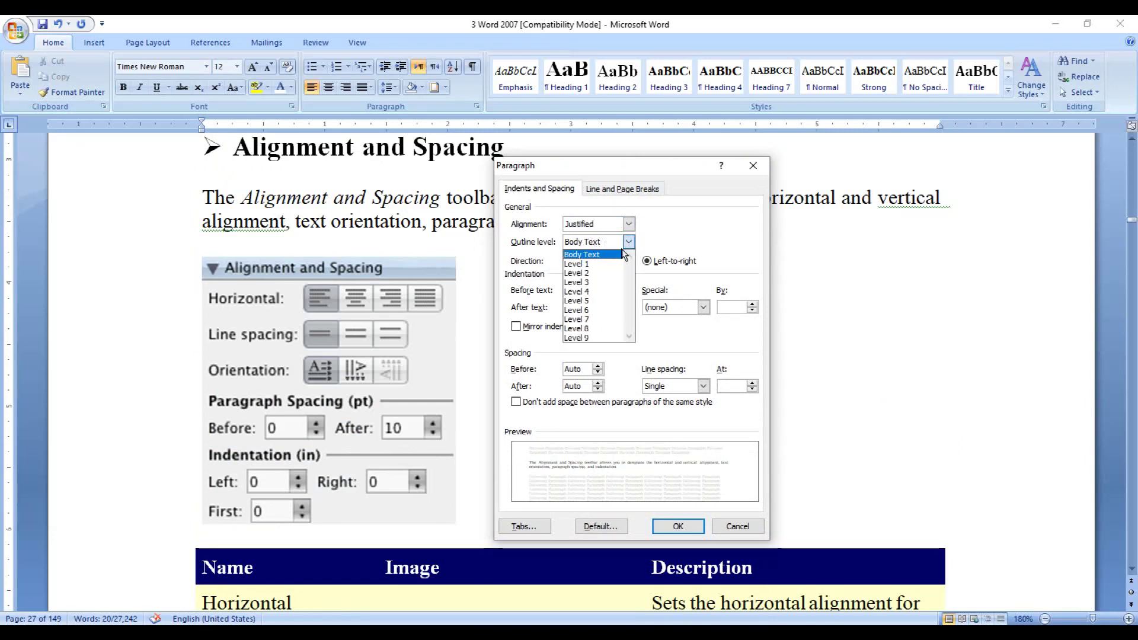
{"action": "left_click", "coordinate": [630, 243]}
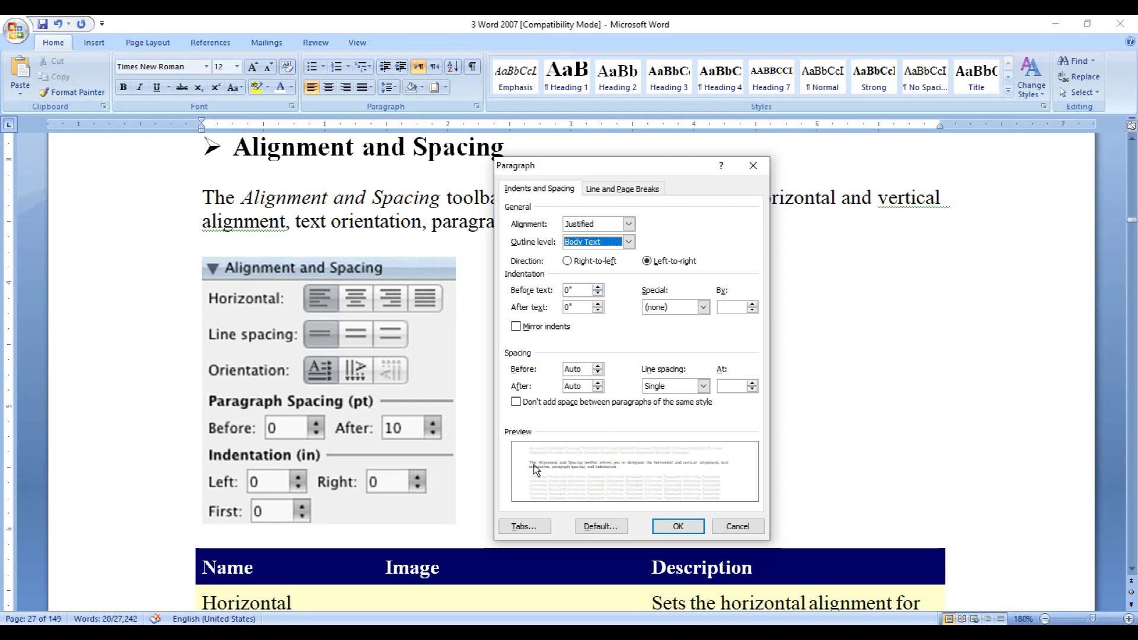
{"action": "left_click", "coordinate": [598, 287]}
{"action": "left_click", "coordinate": [598, 287]}
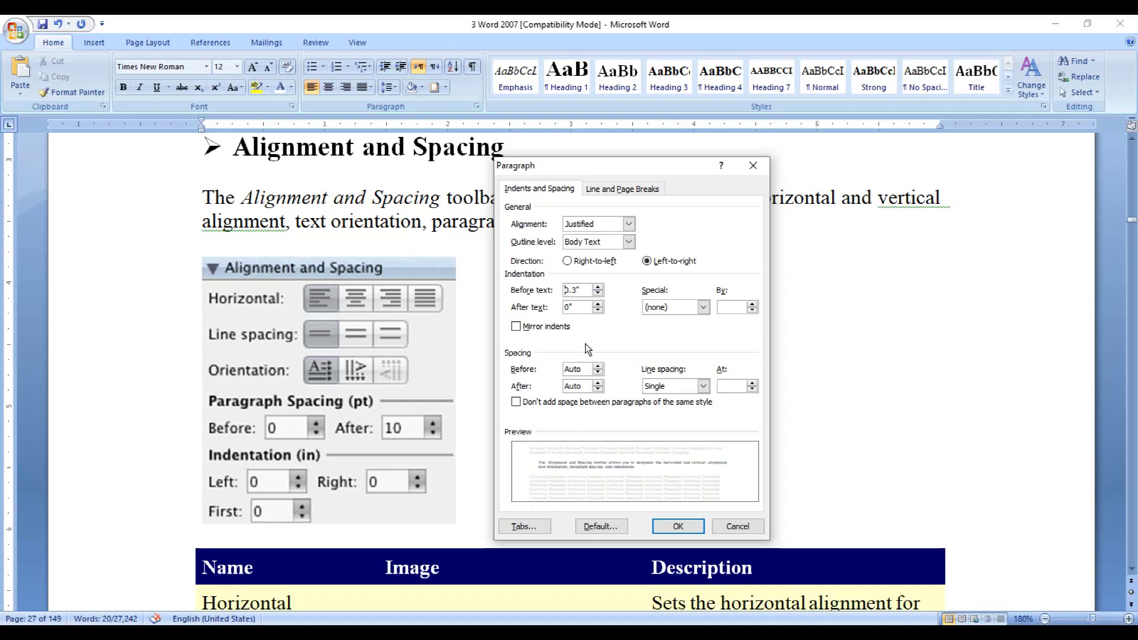
{"action": "left_click", "coordinate": [598, 293]}
- Return the left indent to 0" and try a 0.3" right indent before resetting it to 0"
{"action": "left_click", "coordinate": [598, 292]}
{"action": "left_click", "coordinate": [598, 304]}
{"action": "left_click", "coordinate": [598, 304]}
{"action": "left_click", "coordinate": [598, 304]}
{"action": "left_click", "coordinate": [598, 310]}
{"action": "left_click", "coordinate": [598, 310]}
{"action": "left_click", "coordinate": [598, 310]}
- Change space before from Auto to 0 pt and bring up the line spacing choices
{"action": "left_click", "coordinate": [598, 367]}
{"action": "left_click", "coordinate": [598, 367]}
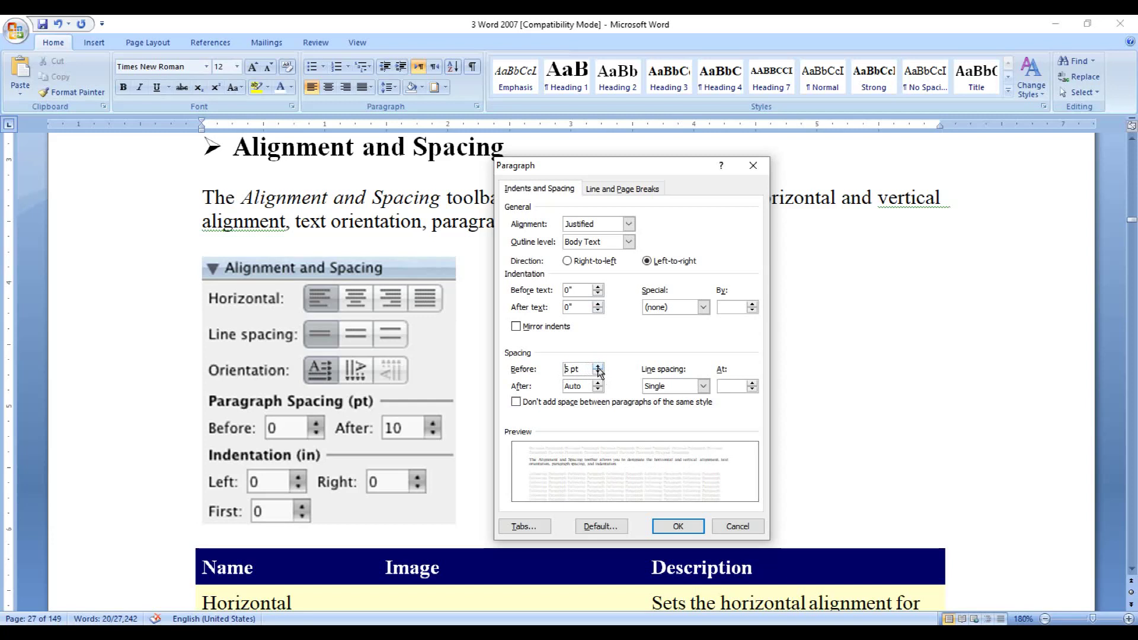
{"action": "left_click", "coordinate": [599, 373]}
{"action": "left_click", "coordinate": [598, 373]}
{"action": "left_click", "coordinate": [598, 373]}
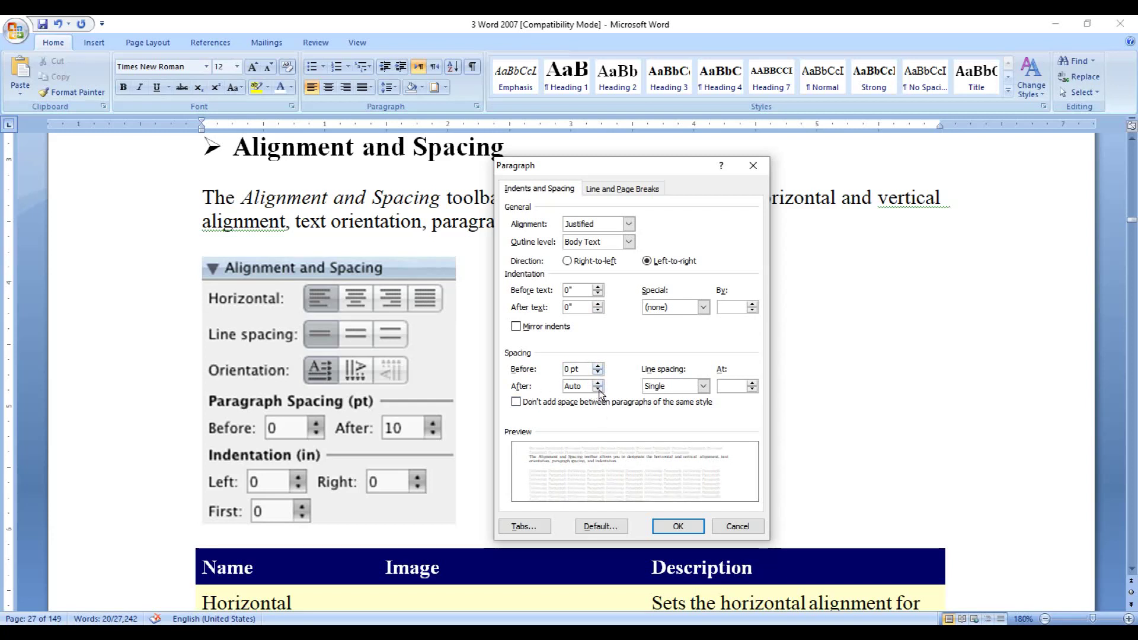
{"action": "left_click", "coordinate": [704, 387]}
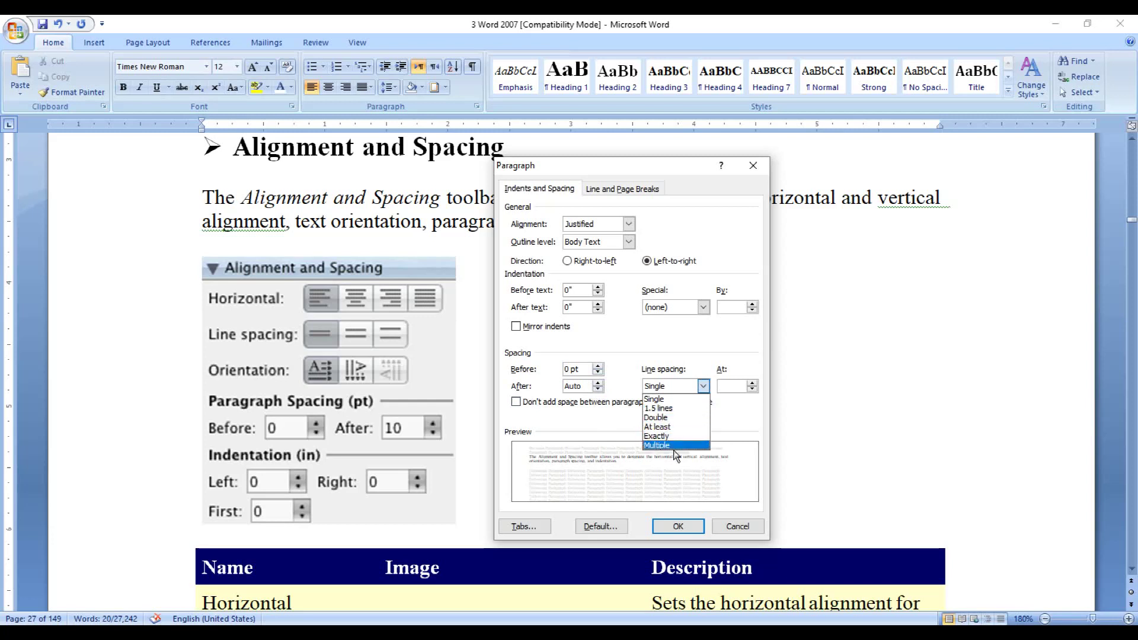
- Keep Single line spacing, try a 0.5" First line then a Hanging indent, and cancel the dialog
{"action": "left_click", "coordinate": [705, 387]}
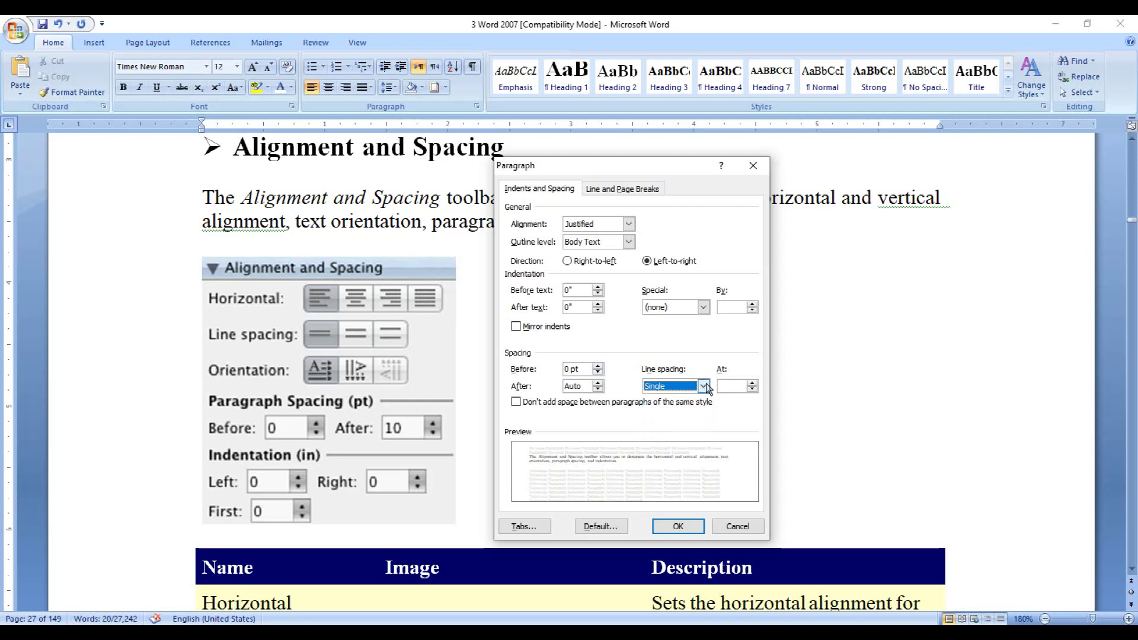
{"action": "left_click", "coordinate": [704, 307]}
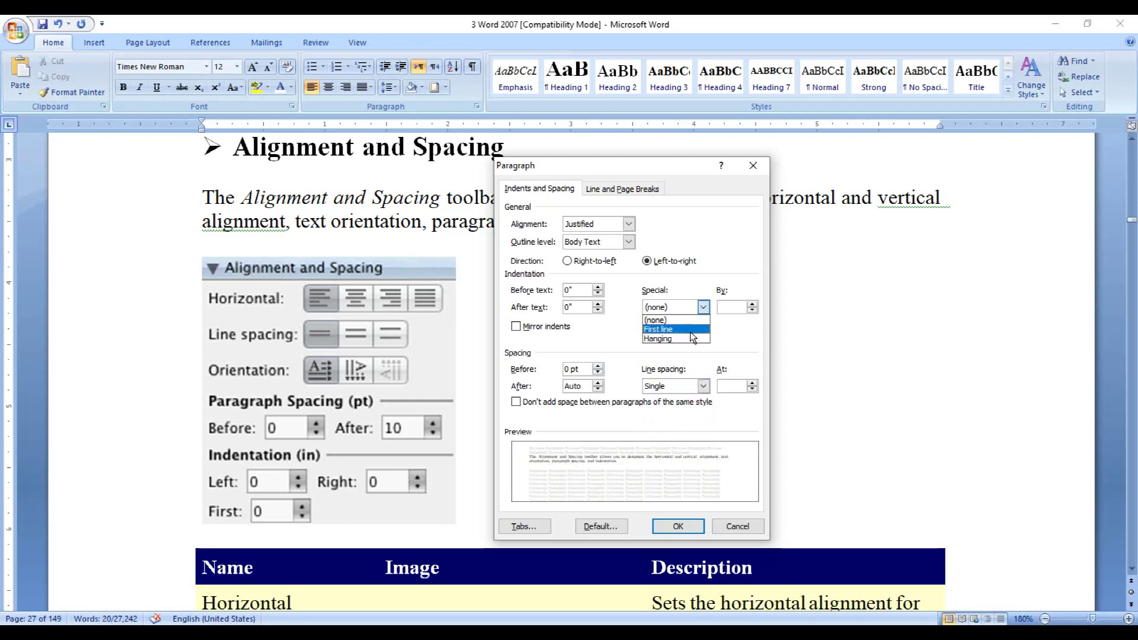
{"action": "left_click", "coordinate": [687, 329]}
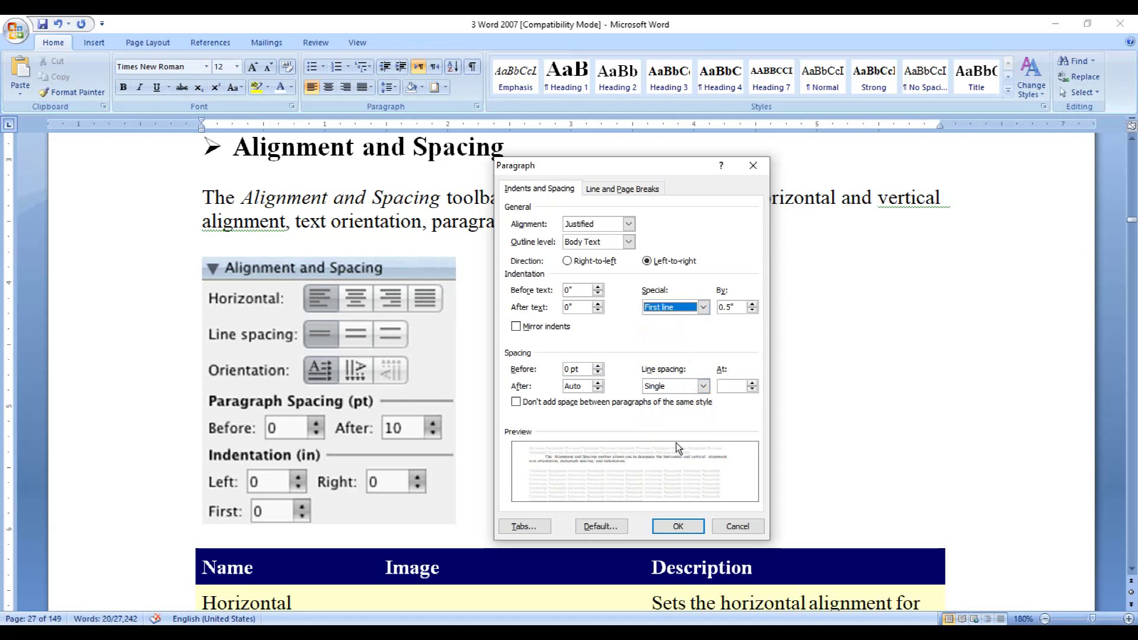
{"action": "left_click", "coordinate": [704, 307]}
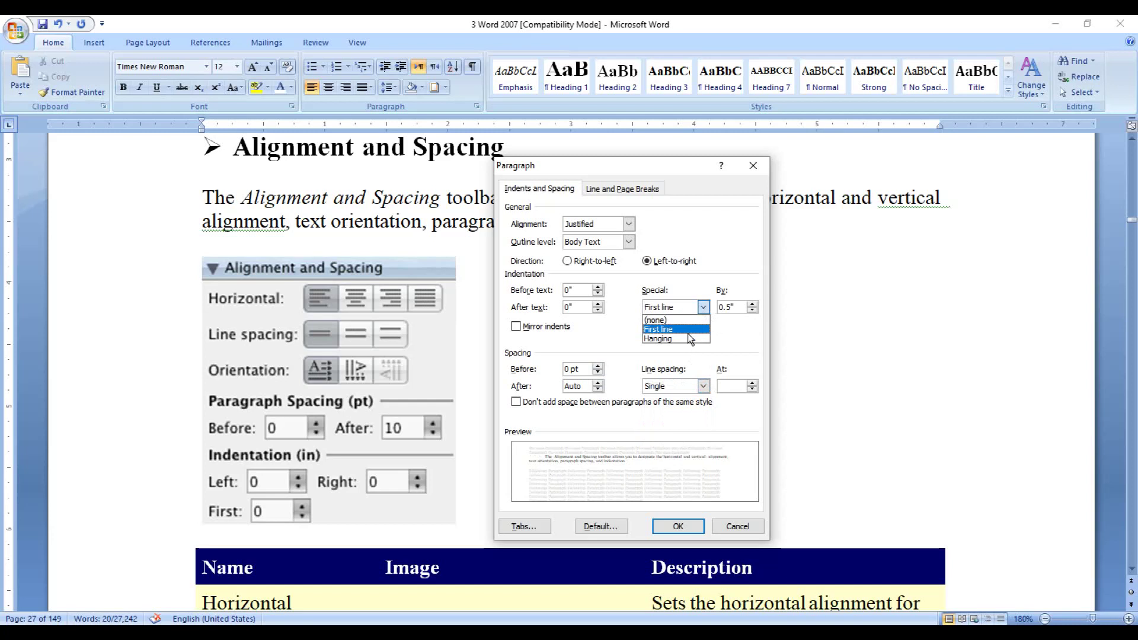
{"action": "left_click", "coordinate": [673, 339]}
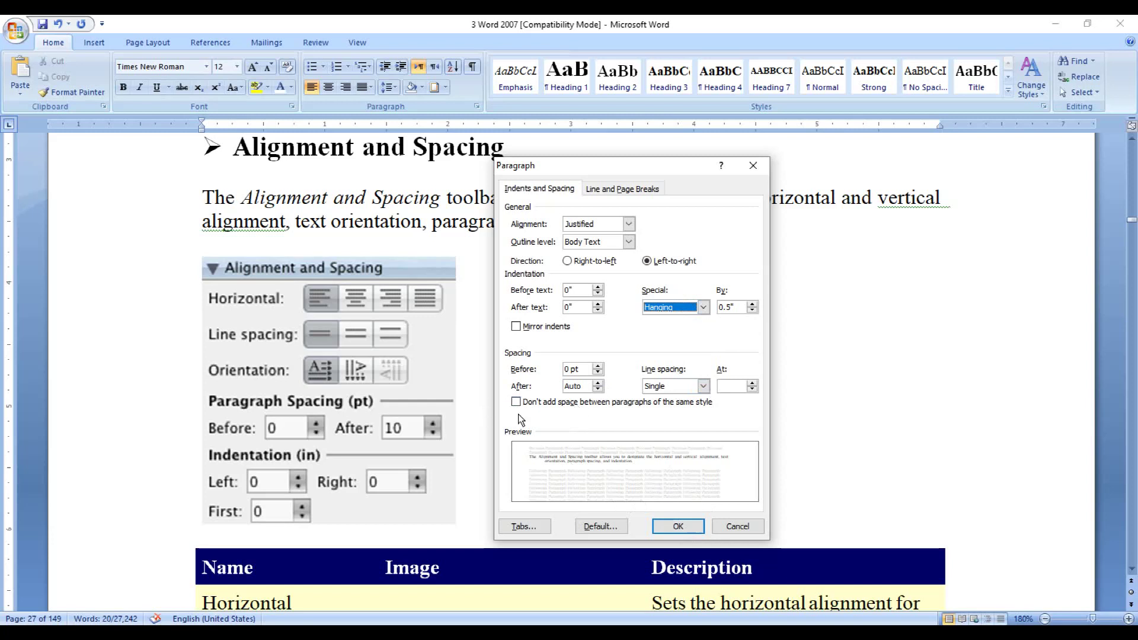
{"action": "left_click", "coordinate": [737, 527]}
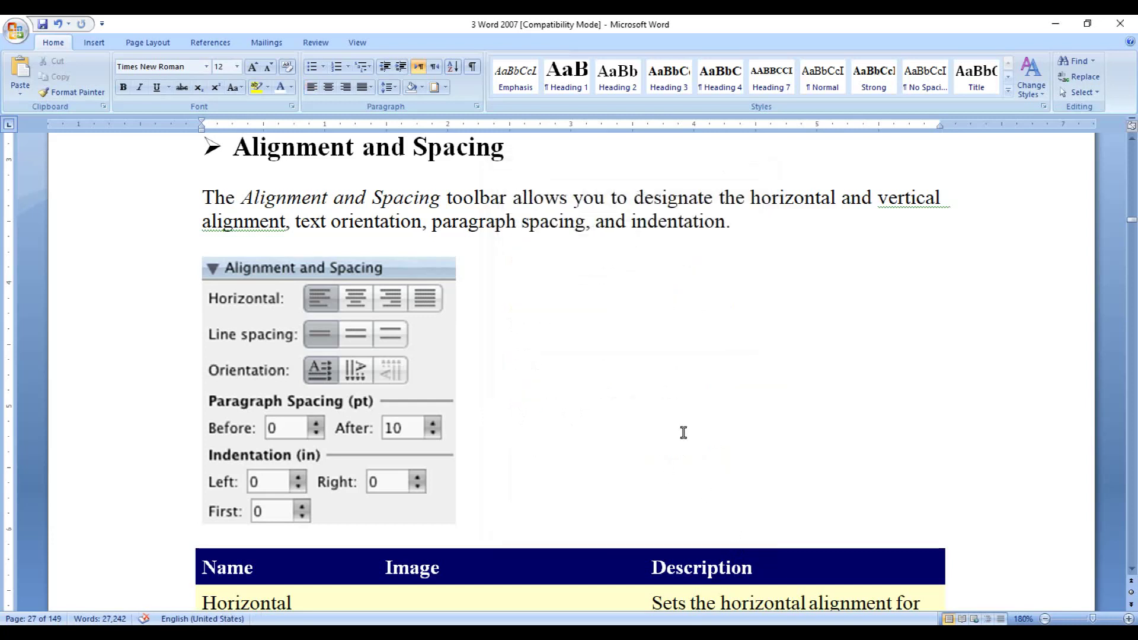
- Scroll down to the Bullets and Numbering heading on page 28
{"action": "scroll", "coordinate": [684, 433], "scroll_direction": "down", "scroll_amount": 2}
{"action": "scroll", "coordinate": [684, 410], "scroll_direction": "down", "scroll_amount": 3}
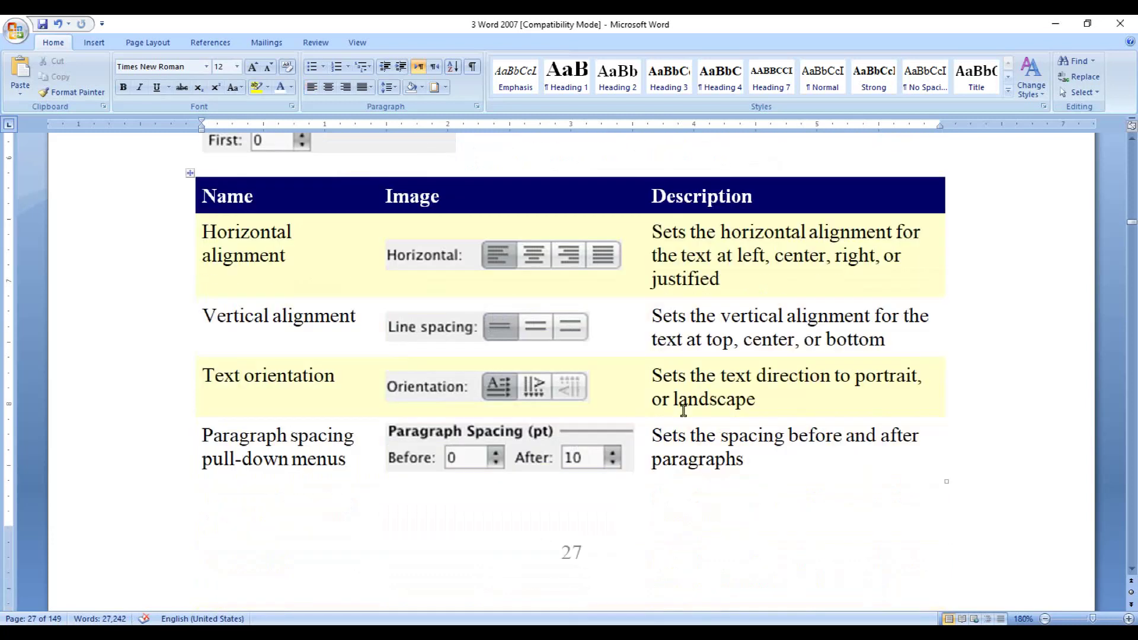
{"action": "scroll", "coordinate": [683, 410], "scroll_direction": "down", "scroll_amount": 2}
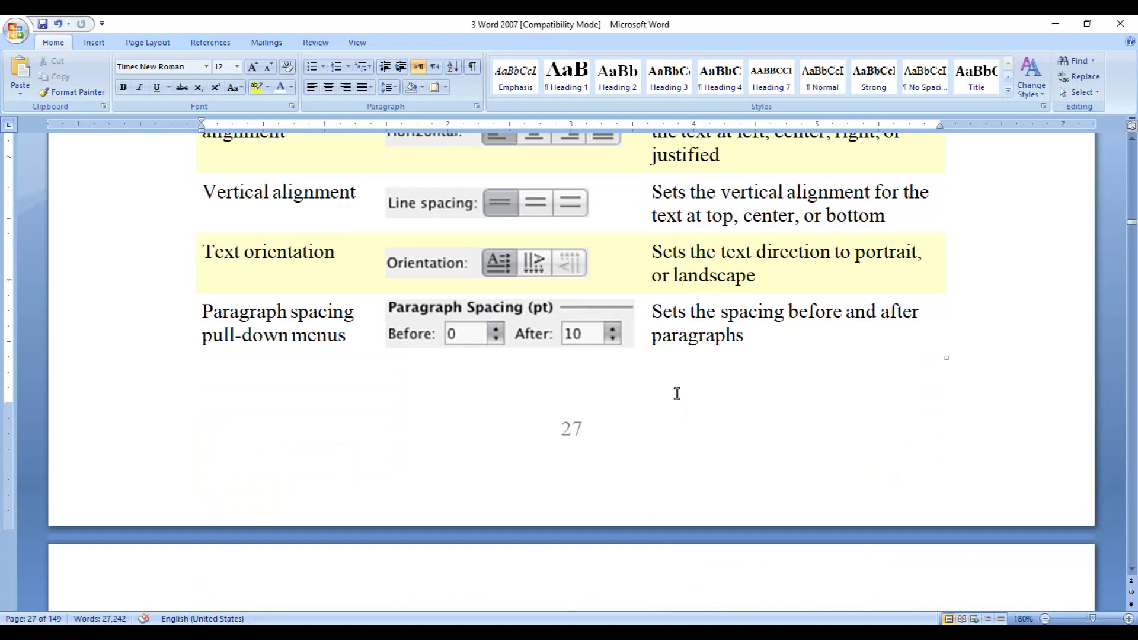
{"action": "scroll", "coordinate": [677, 393], "scroll_direction": "down", "scroll_amount": 7}
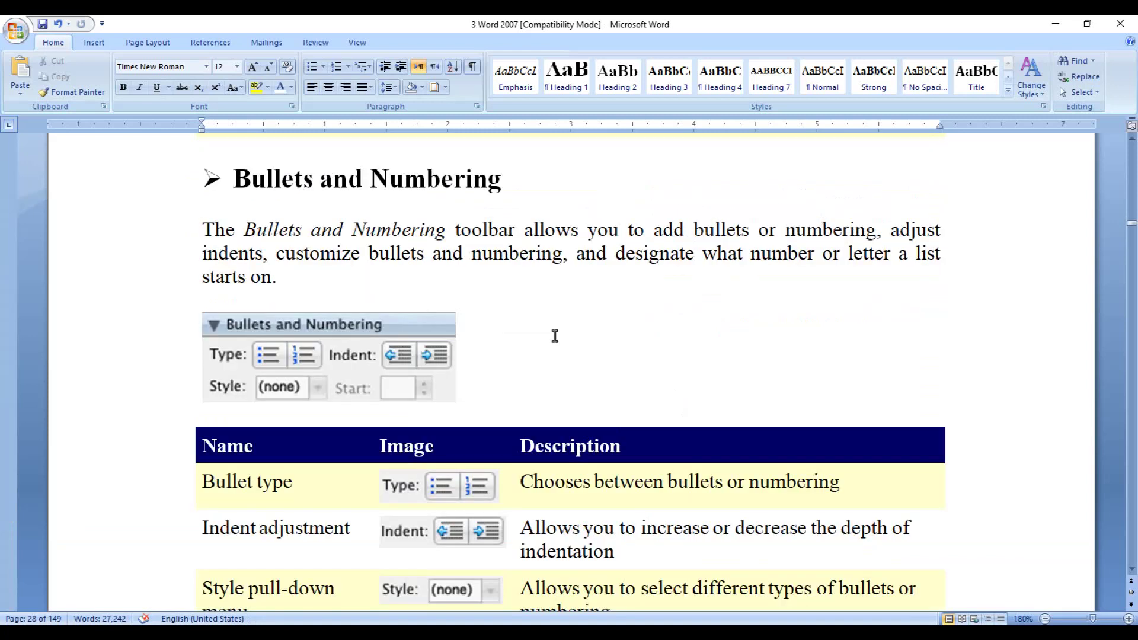